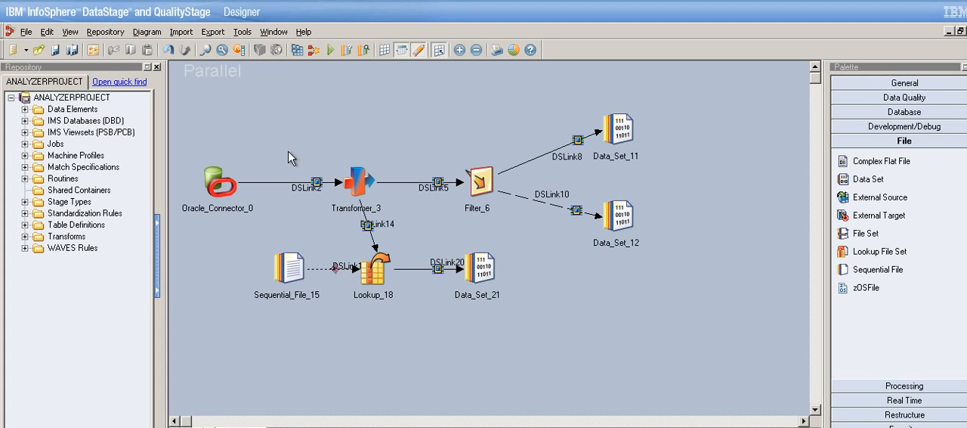
left_click_drag(242, 117, 671, 318)
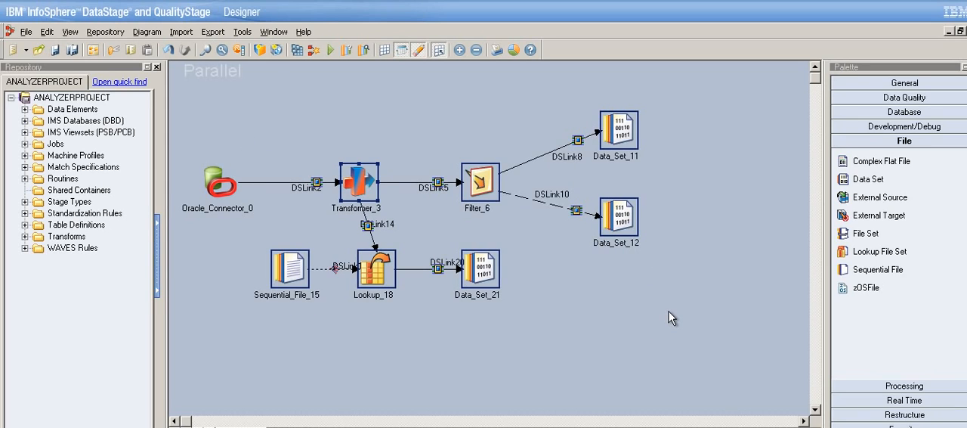
left_click(634, 371)
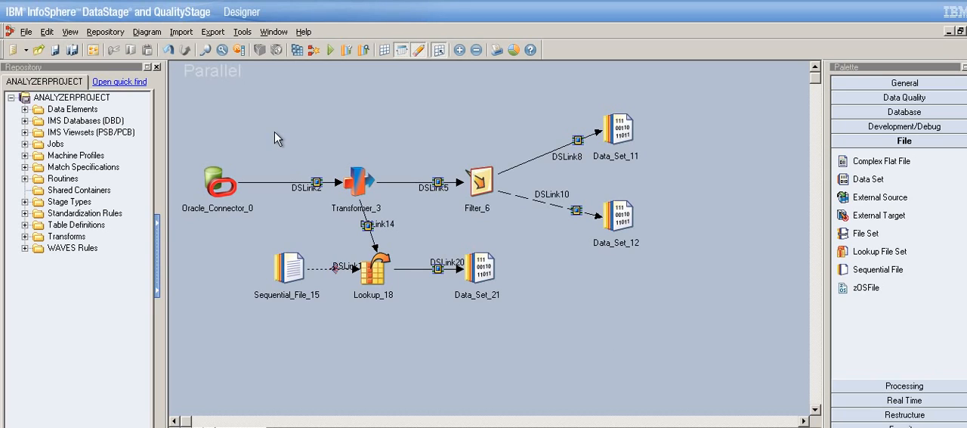
left_click_drag(249, 115, 678, 325)
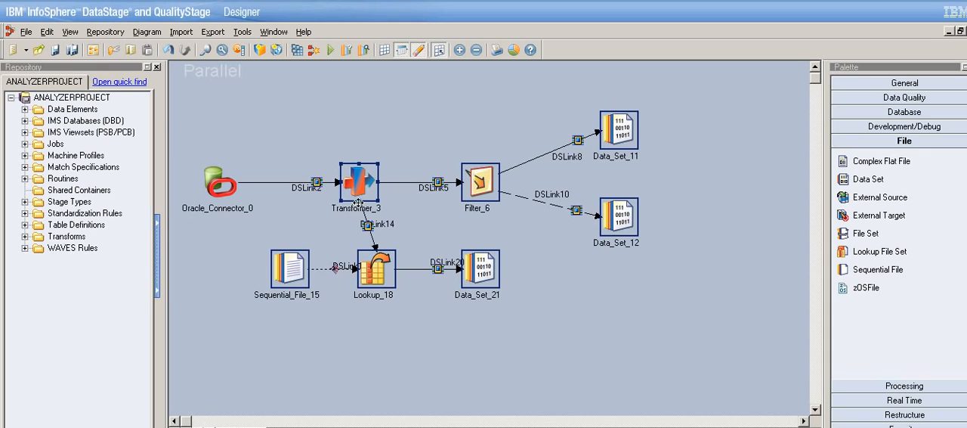
left_click(280, 149)
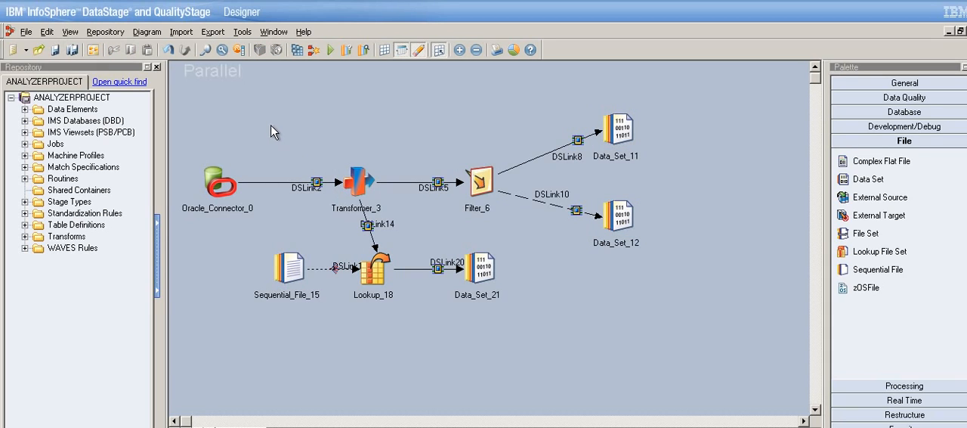
left_click_drag(270, 125, 524, 346)
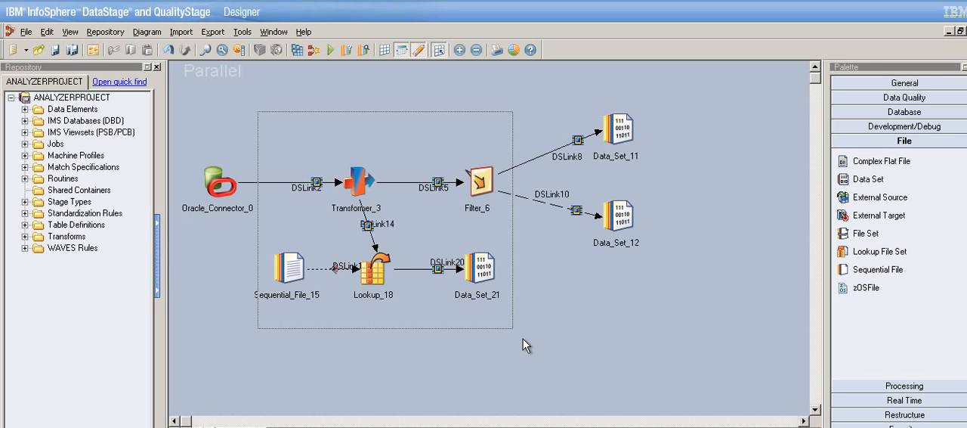
left_click_drag(523, 340, 523, 337)
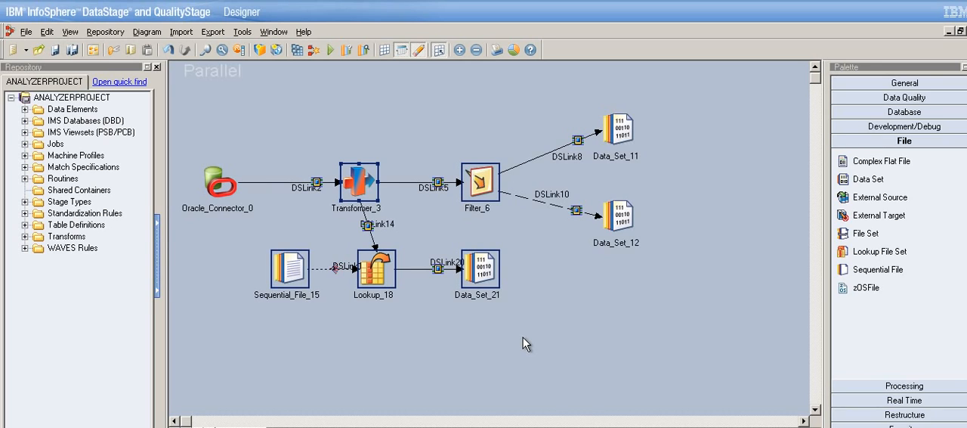
left_click(414, 344)
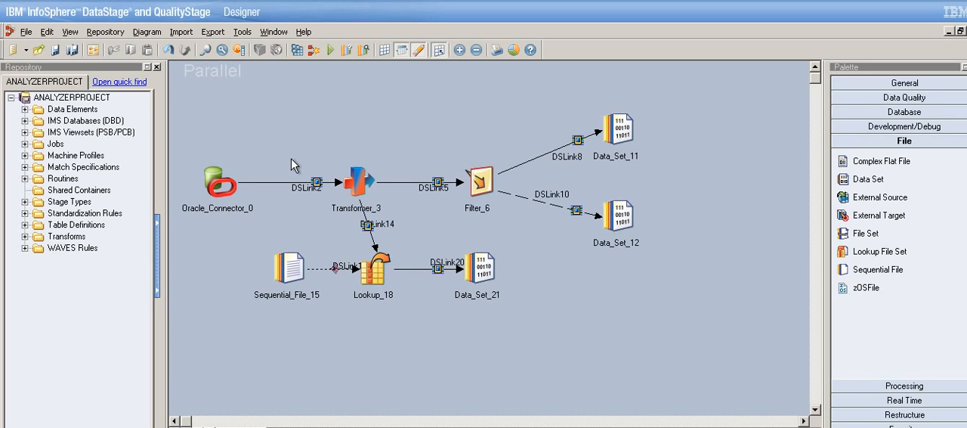
left_click_drag(264, 117, 535, 354)
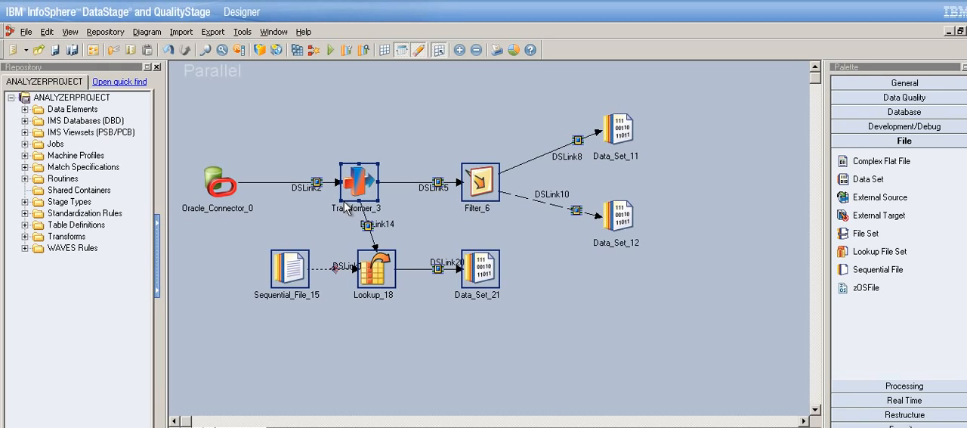
Examine the properties of the Filter_6 stage and close them without changes.
left_click(266, 225)
left_click(372, 191)
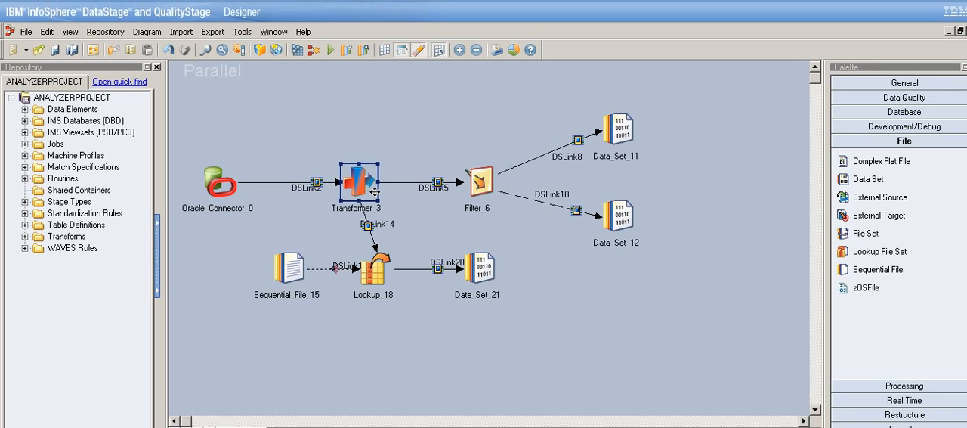
double_click(485, 195)
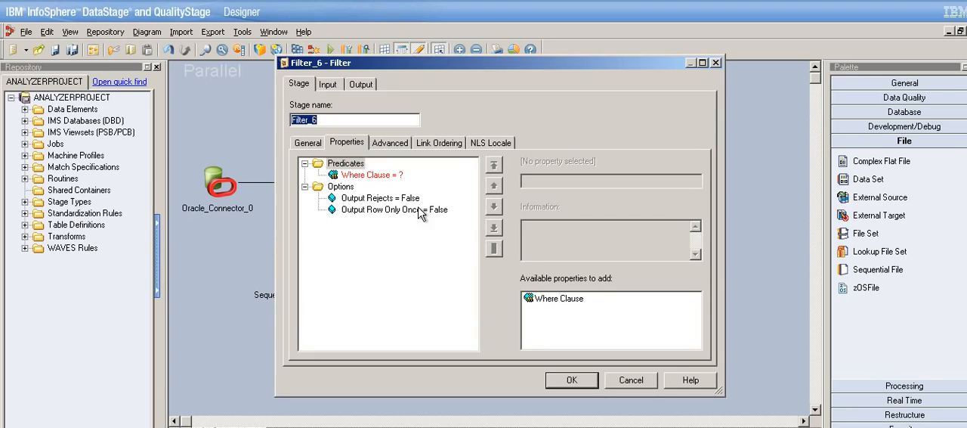
left_click(631, 379)
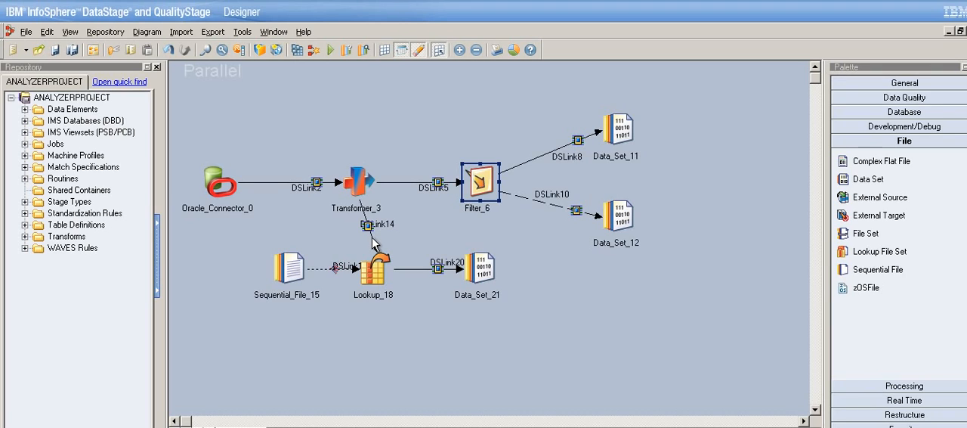
left_click(273, 134)
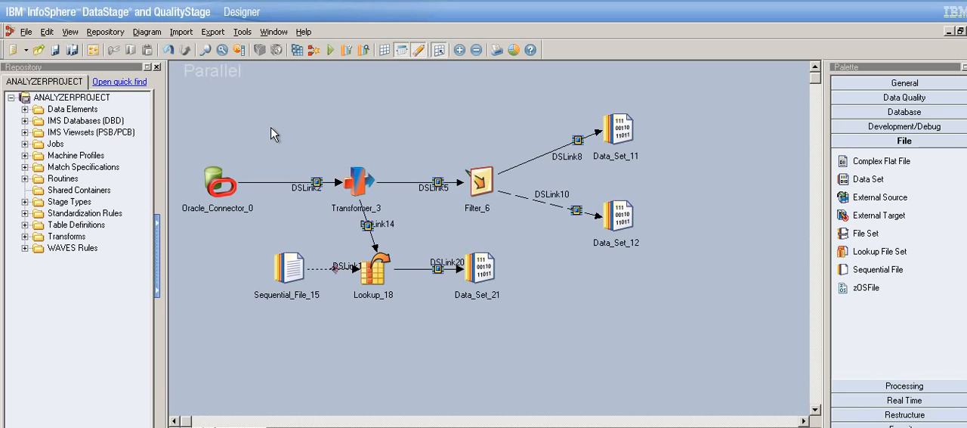
Construct a local container from the Transformer_3, Filter_6, Sequential_File_15, Lookup_18 and Data_Set_21 stages.
left_click_drag(266, 122, 546, 362)
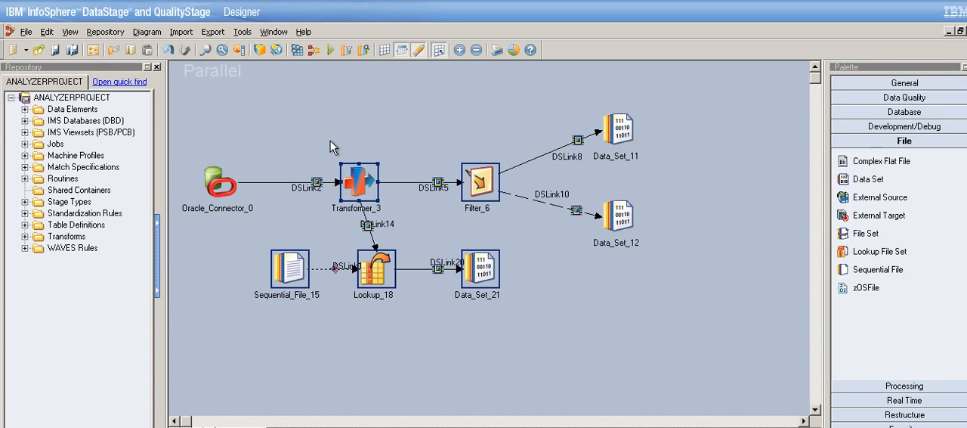
left_click(323, 156)
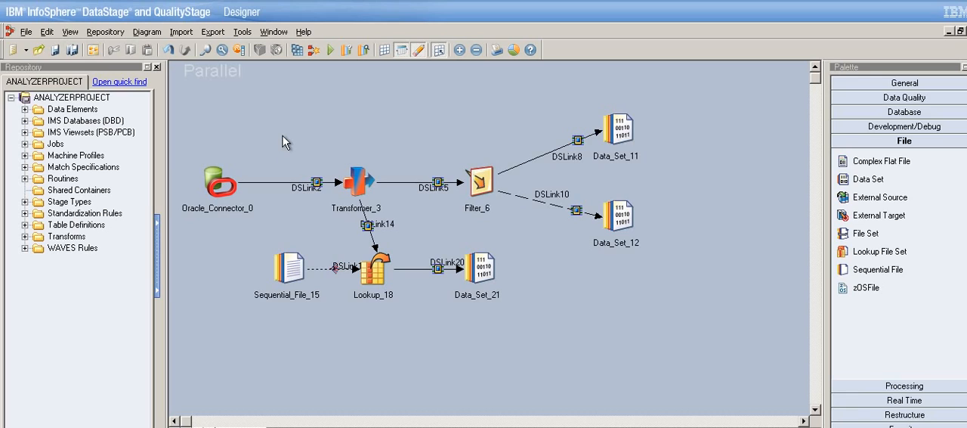
left_click_drag(273, 126, 526, 337)
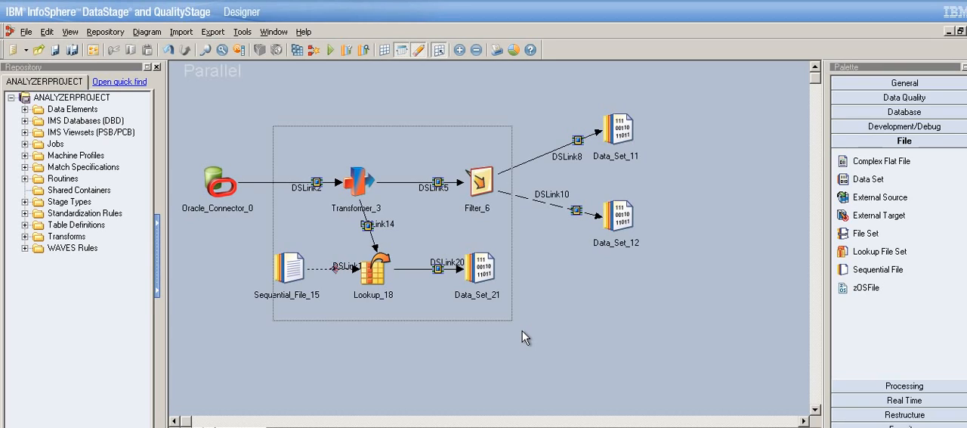
left_click_drag(522, 331, 522, 327)
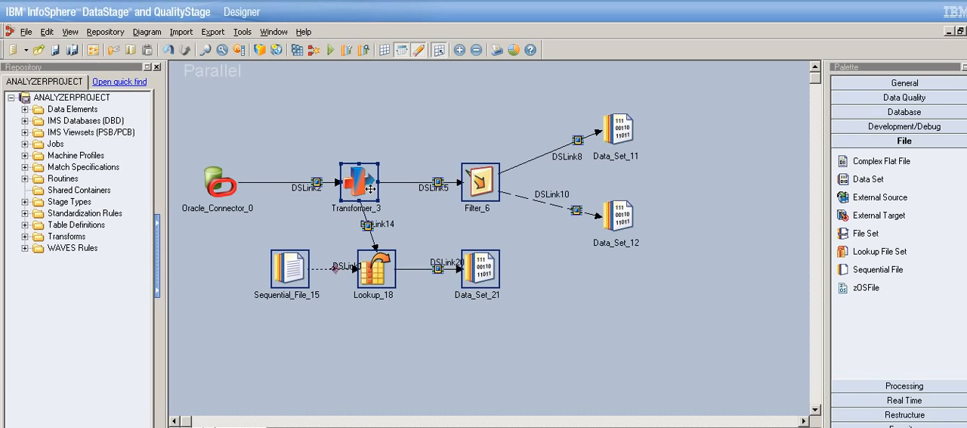
left_click(47, 32)
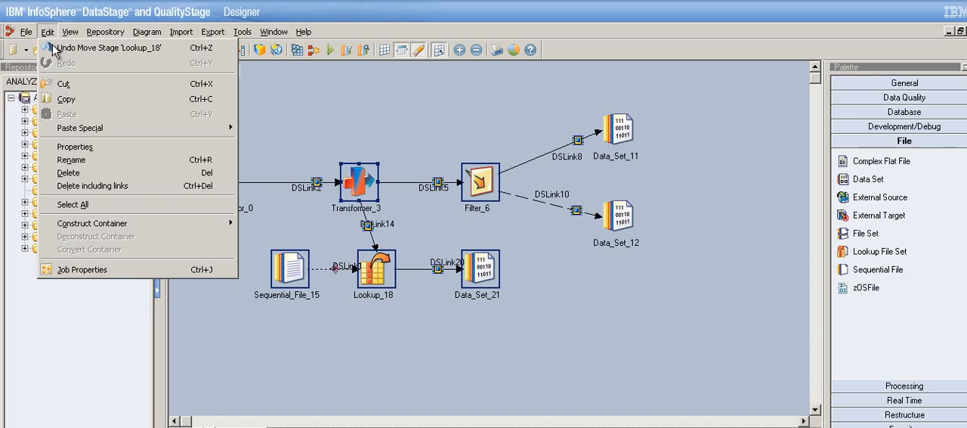
mouse_move(106, 225)
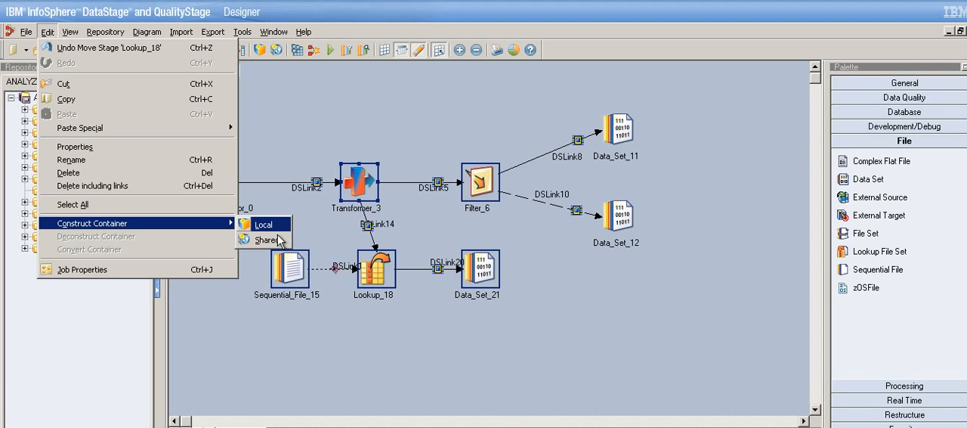
left_click(279, 236)
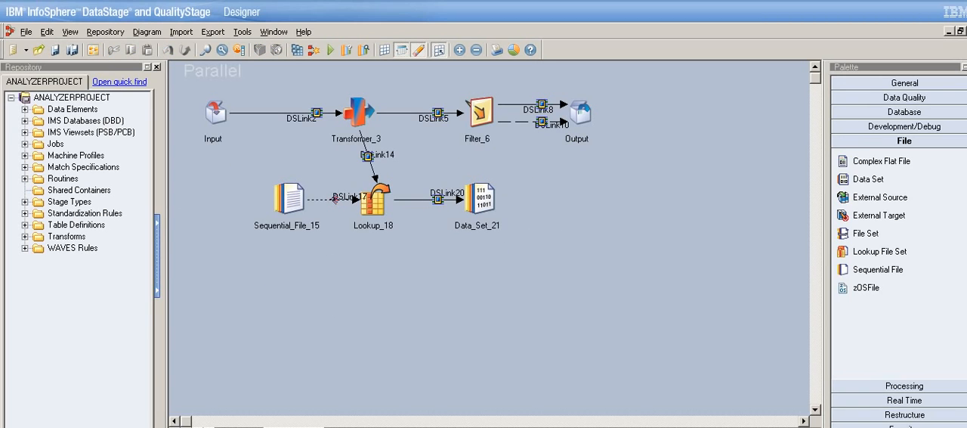
Look over the new container's contents and return to the parent job.
scroll(248, 416, "right", 3)
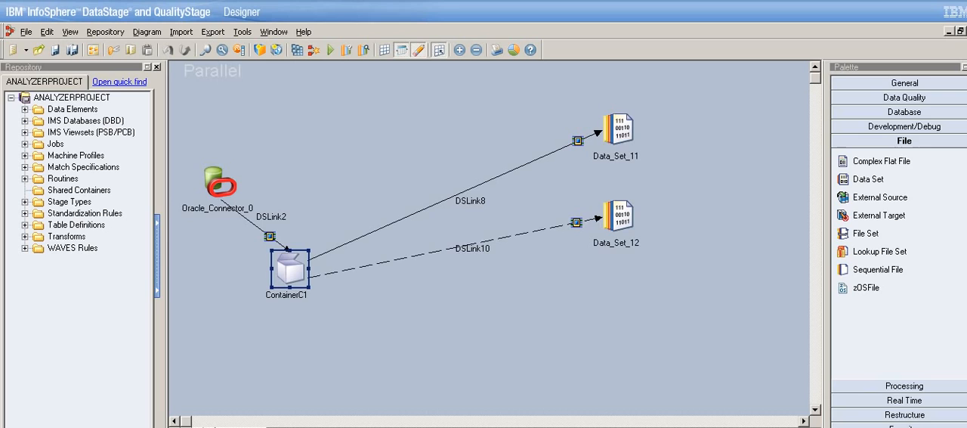
left_click_drag(308, 272, 404, 194)
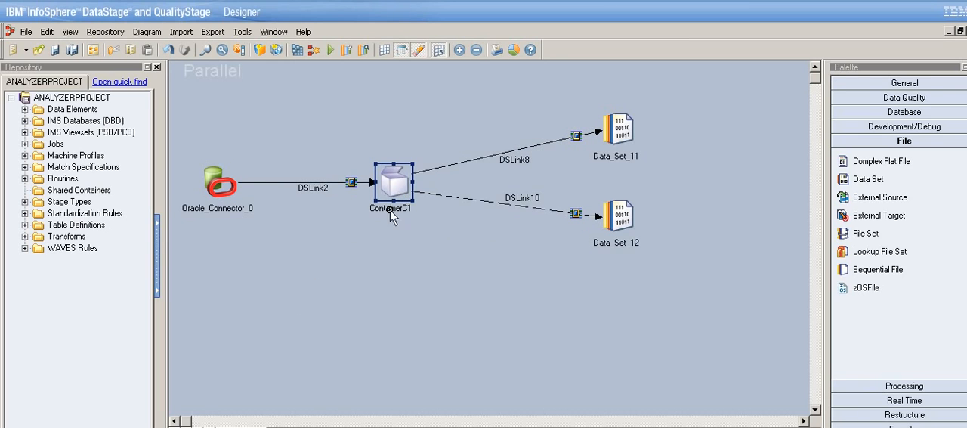
left_click(447, 311)
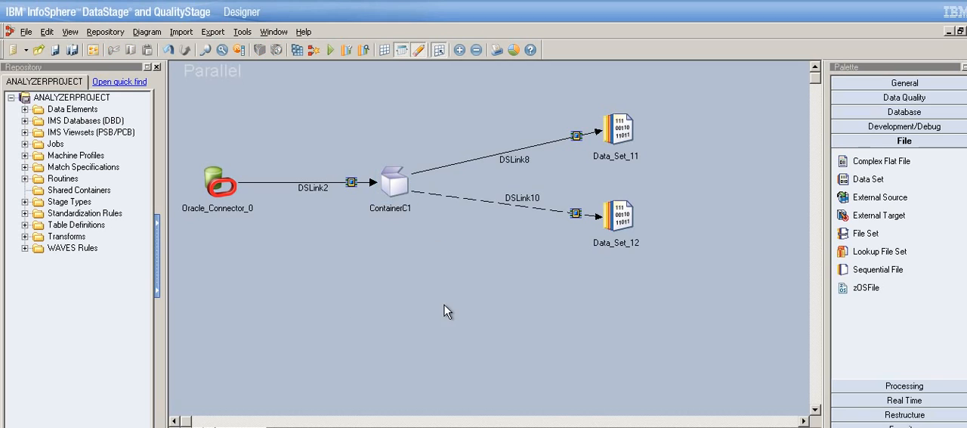
Open ContainerC1 from the parent job and examine its flow from the Input to the Output stage.
left_click(401, 200)
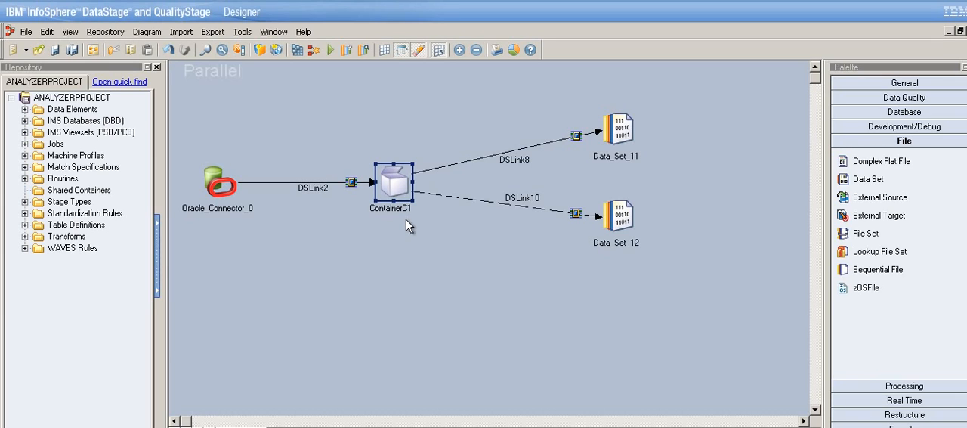
left_click(398, 209)
left_click(402, 238)
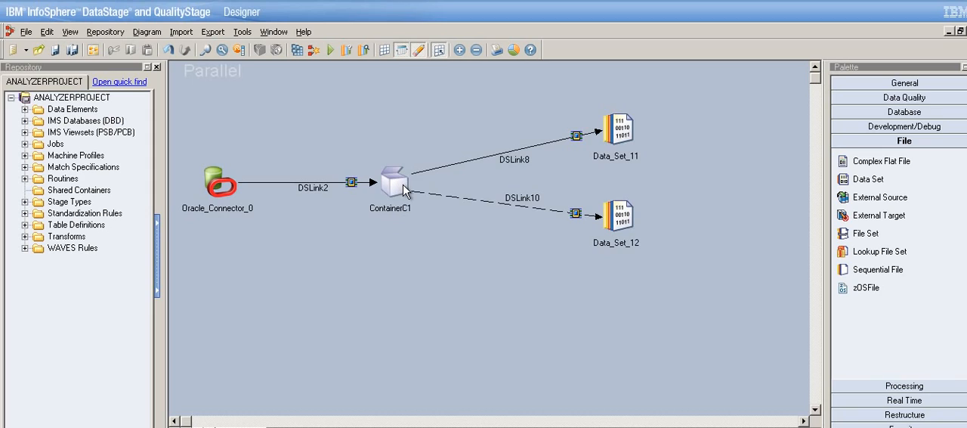
left_click(403, 187)
double_click(401, 194)
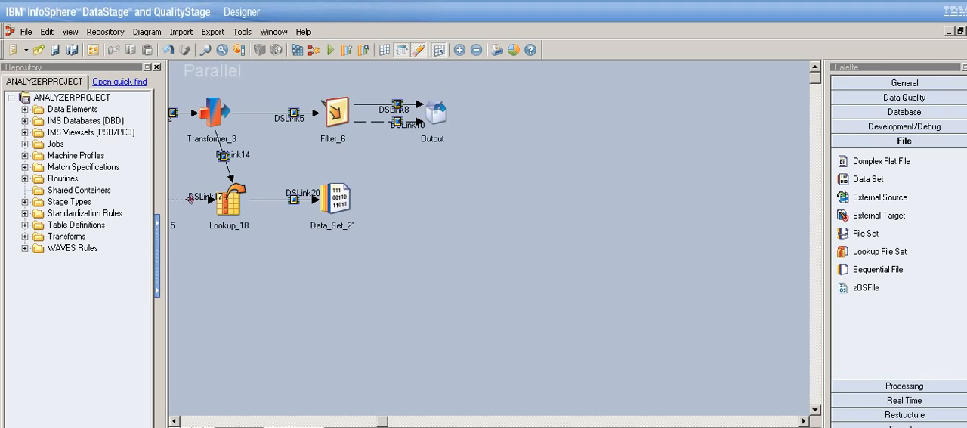
left_click(174, 422)
left_click(175, 421)
left_click(174, 421)
left_click(174, 421)
left_click(174, 422)
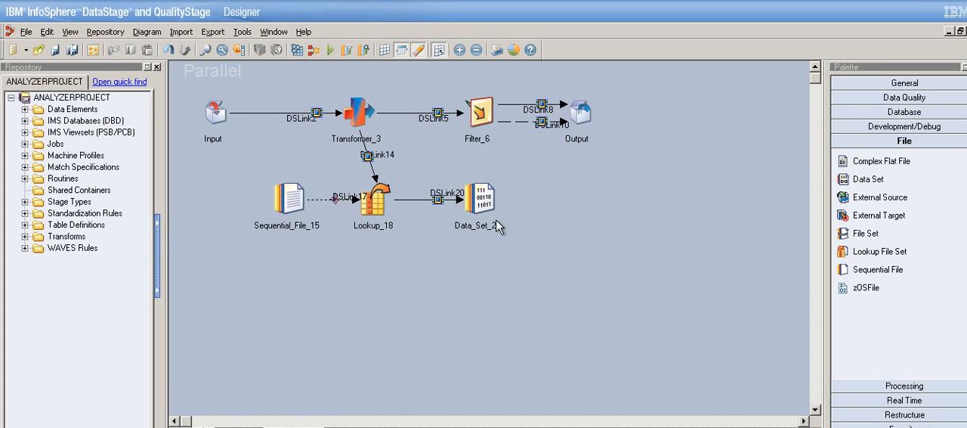
left_click(222, 129)
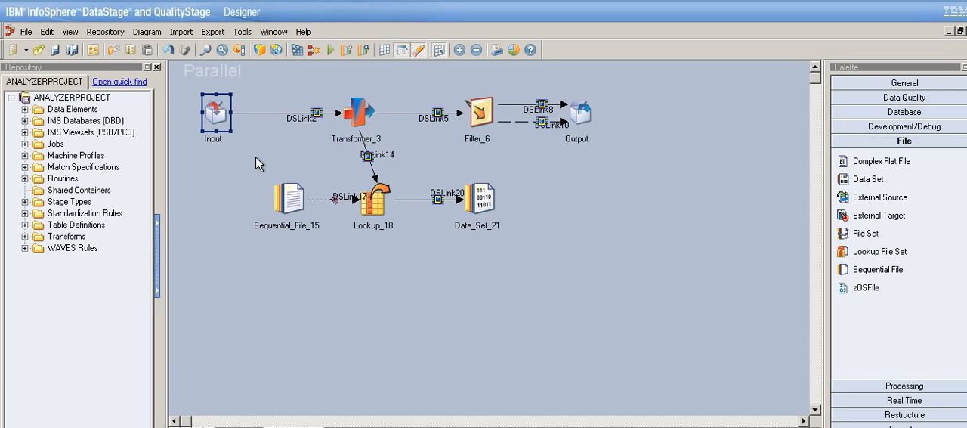
left_click(303, 126)
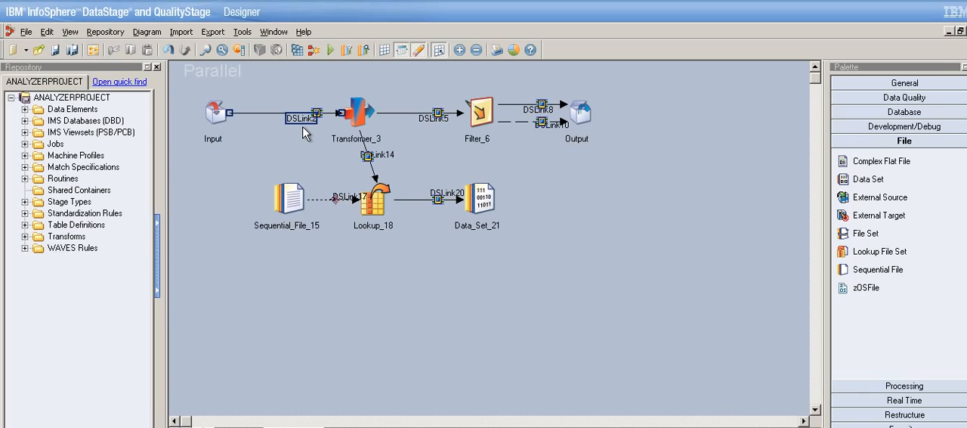
right_click(295, 120)
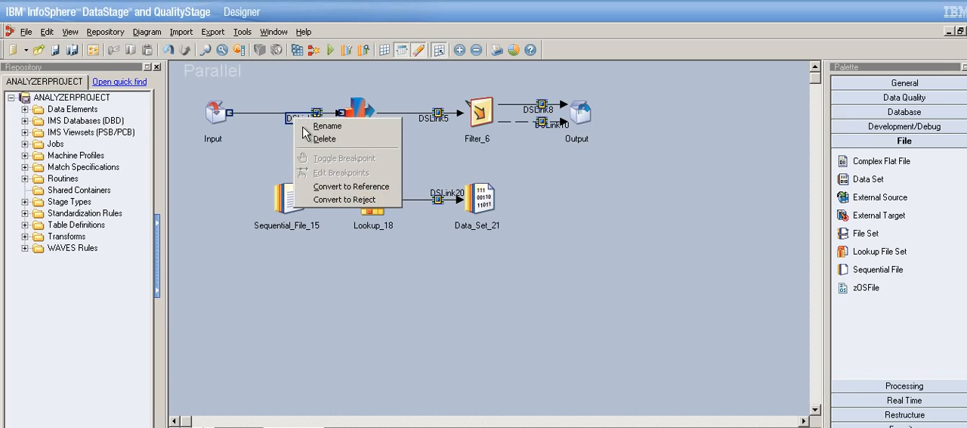
left_click(331, 130)
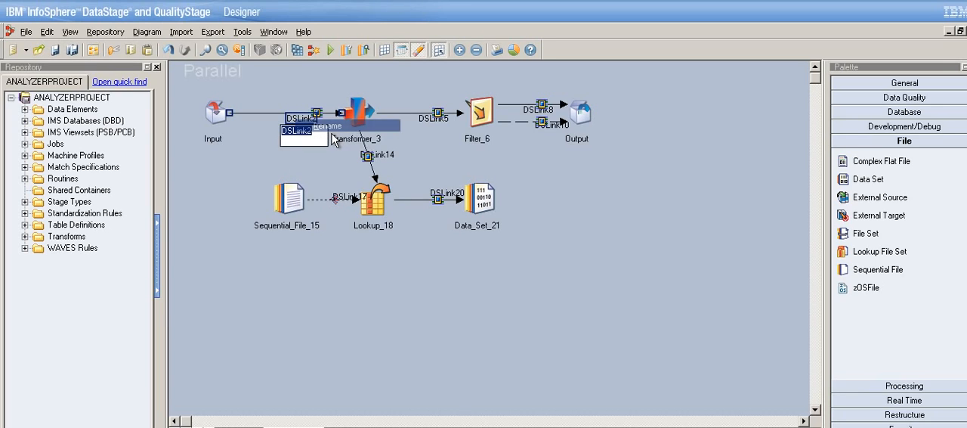
left_click(328, 258)
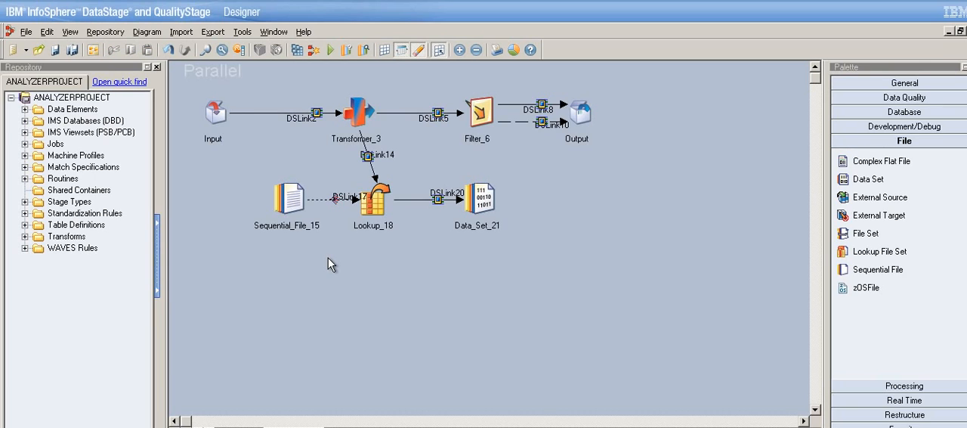
Move the container's Output stage farther away from Filter_6, keeping it in the same row.
left_click(229, 132)
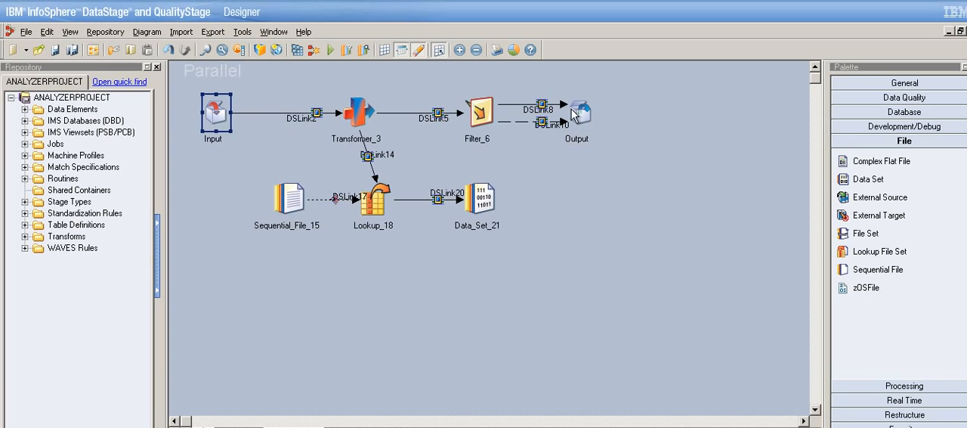
left_click(597, 124)
left_click_drag(598, 124, 662, 121)
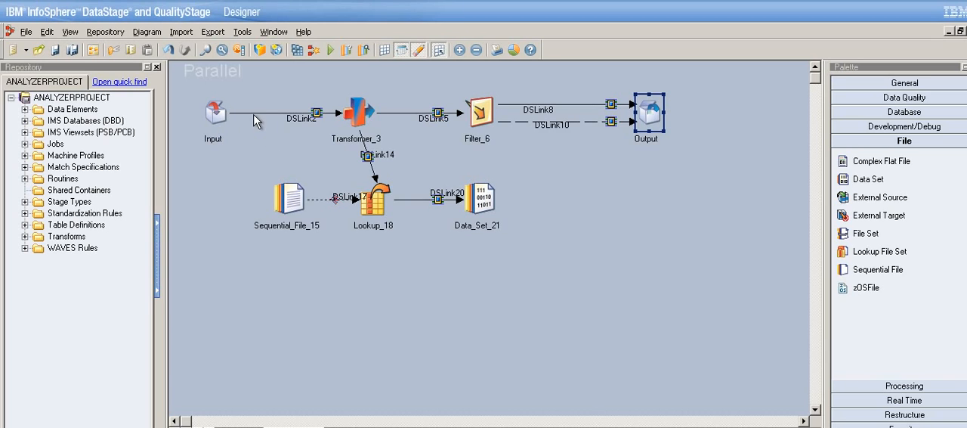
Compare the DSLink2 link inside the container with the DSLink2 link in the parent job.
left_click(315, 123)
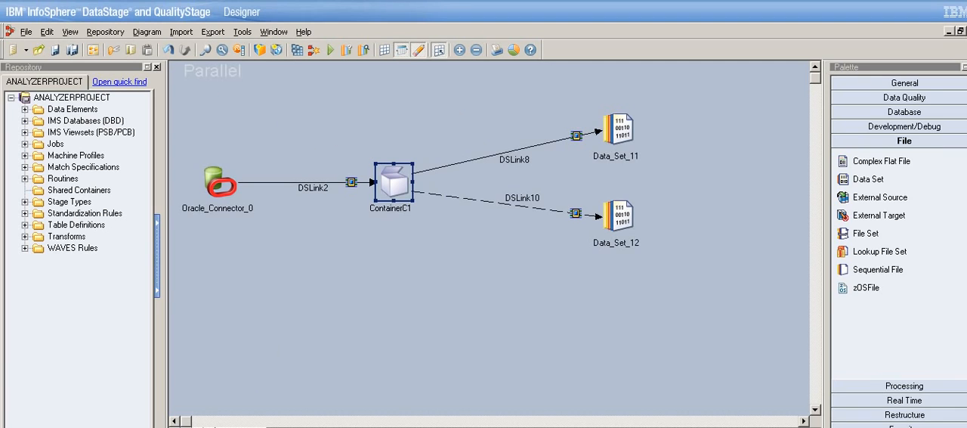
left_click(324, 191)
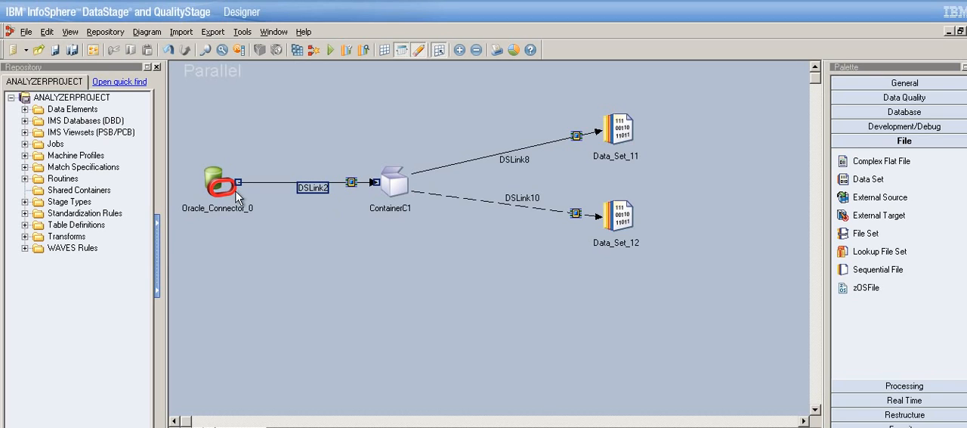
Compare the DSLink8 and DSLink10 output links inside the container with the same links in the parent job.
left_click_drag(199, 159, 260, 232)
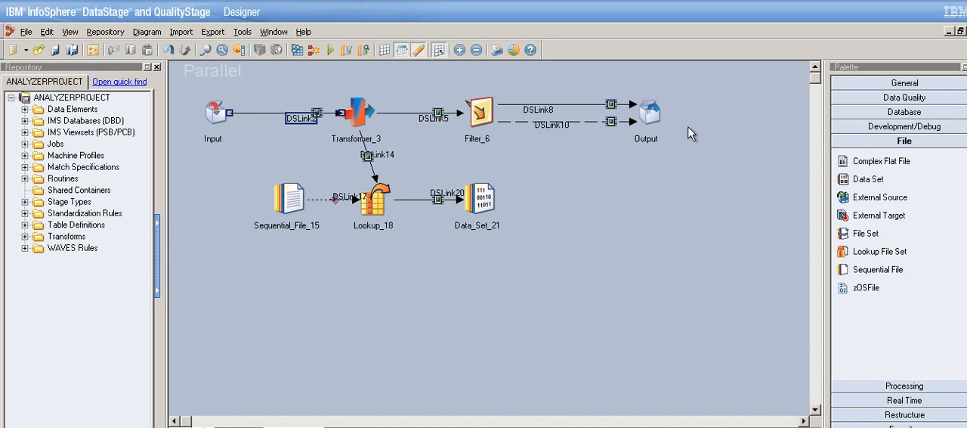
left_click(636, 126)
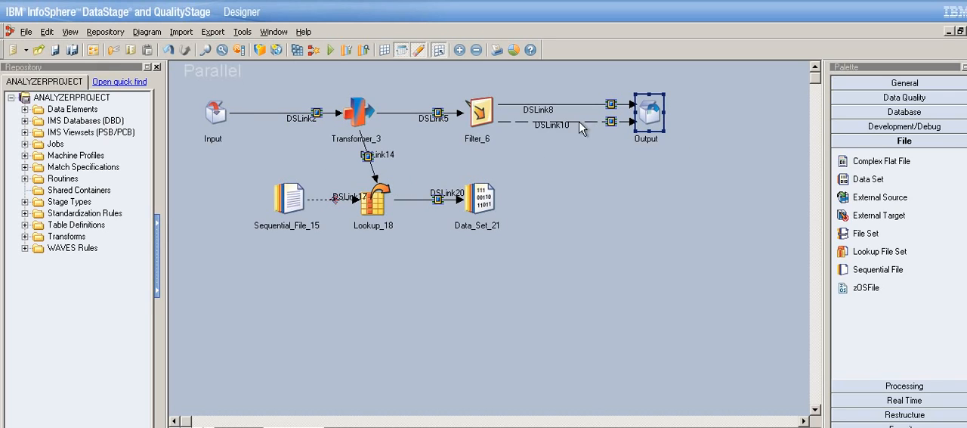
left_click(492, 235)
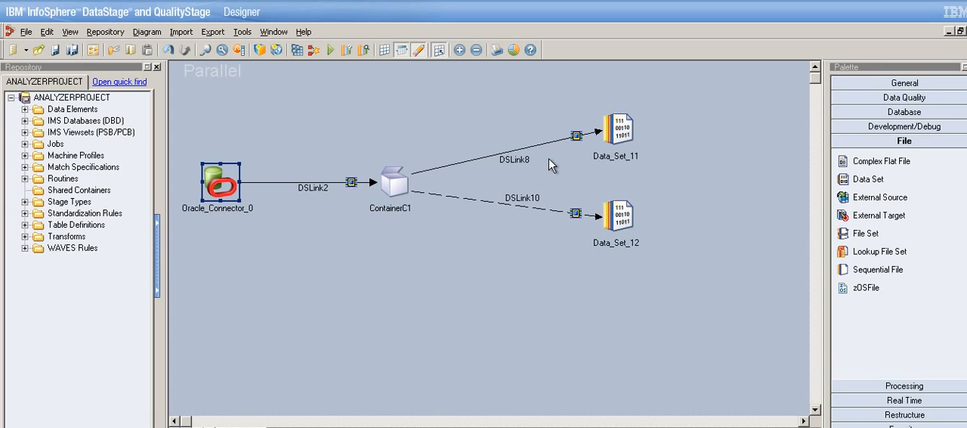
left_click(538, 168)
left_click(541, 201)
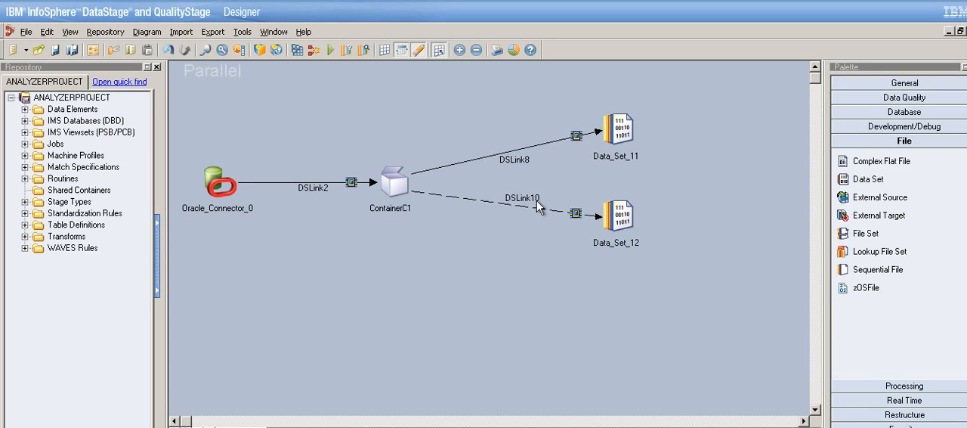
left_click(539, 210)
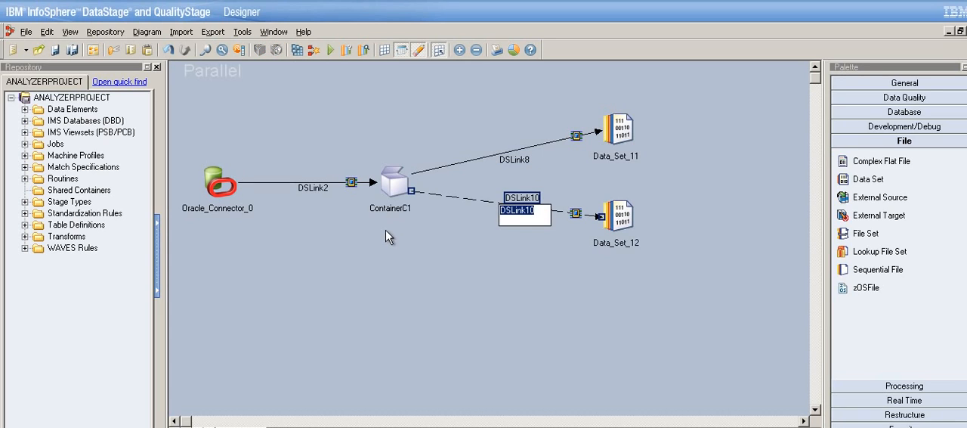
left_click(395, 278)
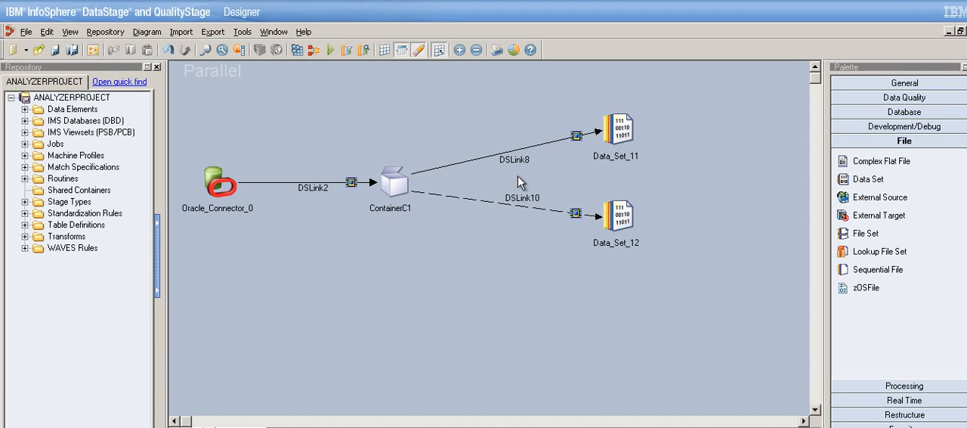
Rename the parent job's DSLink2 link to hhh and check the corresponding input link inside ContainerC1.
right_click(315, 206)
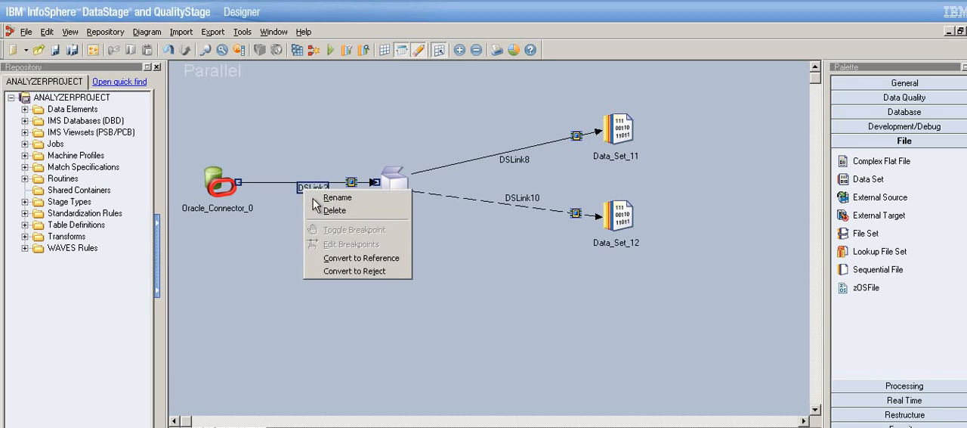
left_click(329, 204)
type("hhh")
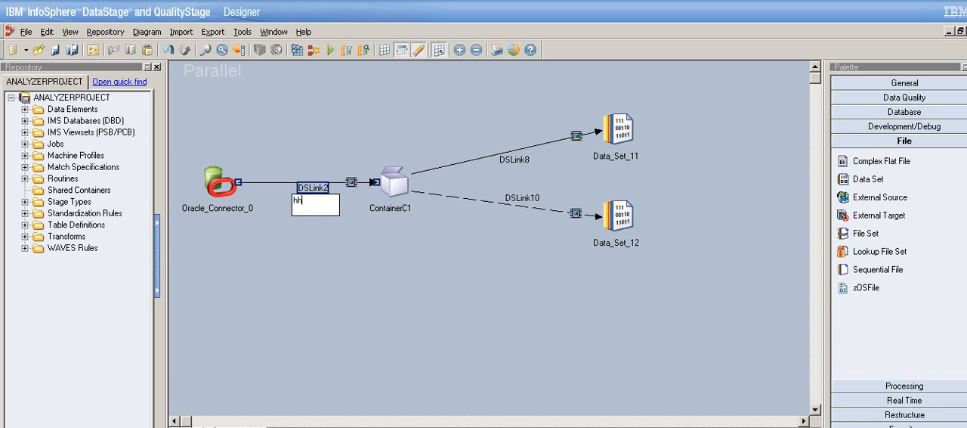
key("Return")
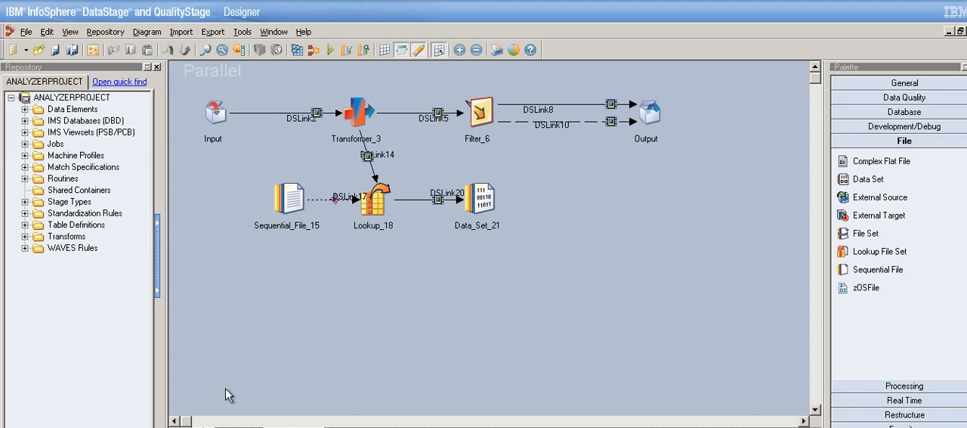
left_click(246, 427)
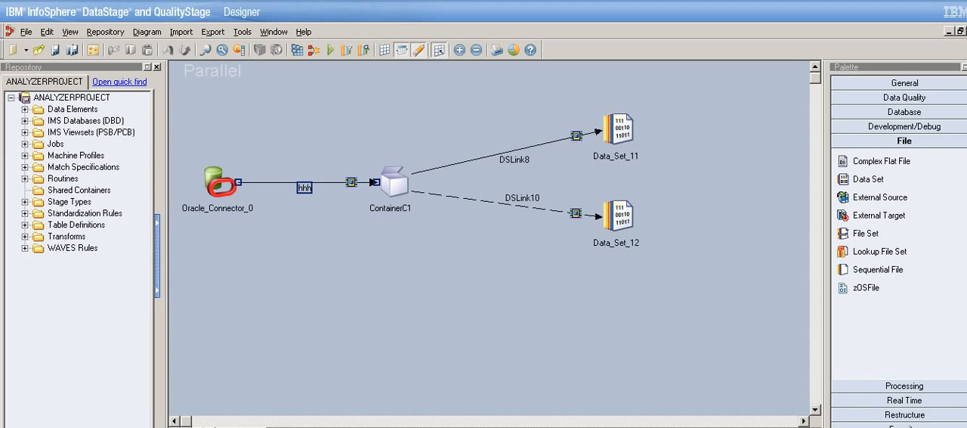
double_click(399, 193)
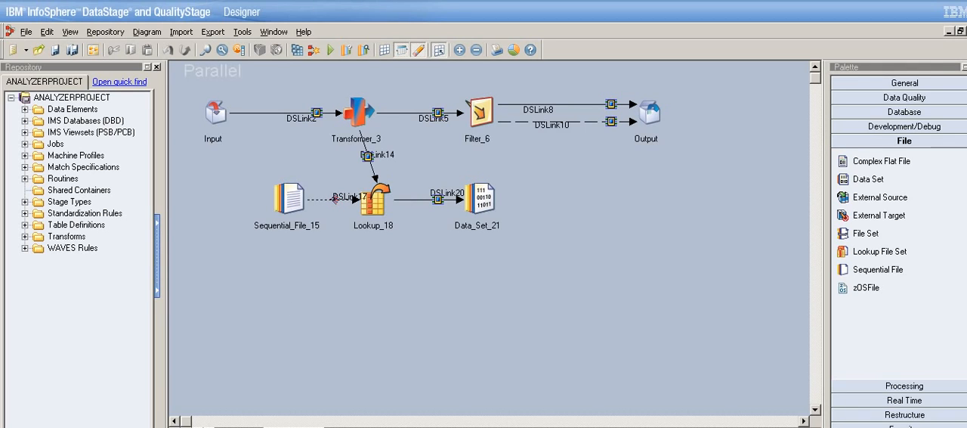
Add a Sequential File stage below Lookup_18 in the container, linked from Lookup_18, and keep the design open.
mouse_move(186, 421)
left_mouse_down()
mouse_move(357, 421)
mouse_move(186, 421)
left_mouse_up()
left_click_drag(378, 219, 415, 300)
left_click_drag(875, 273, 420, 296)
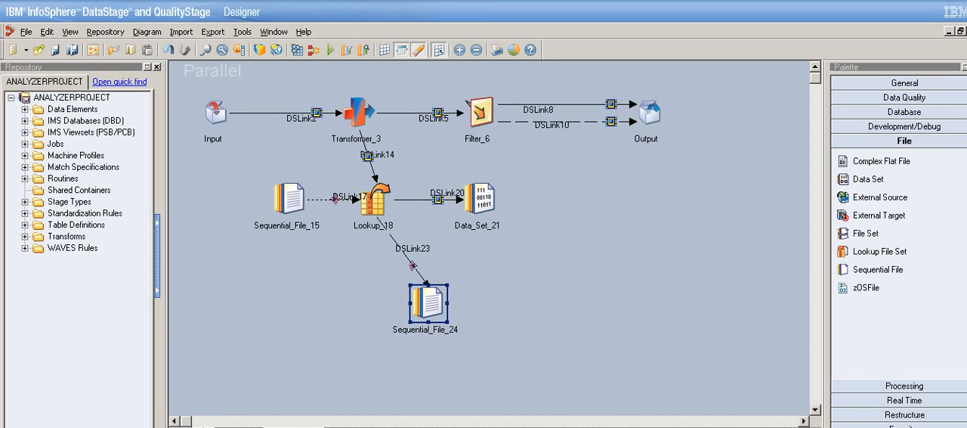
left_click(966, 31)
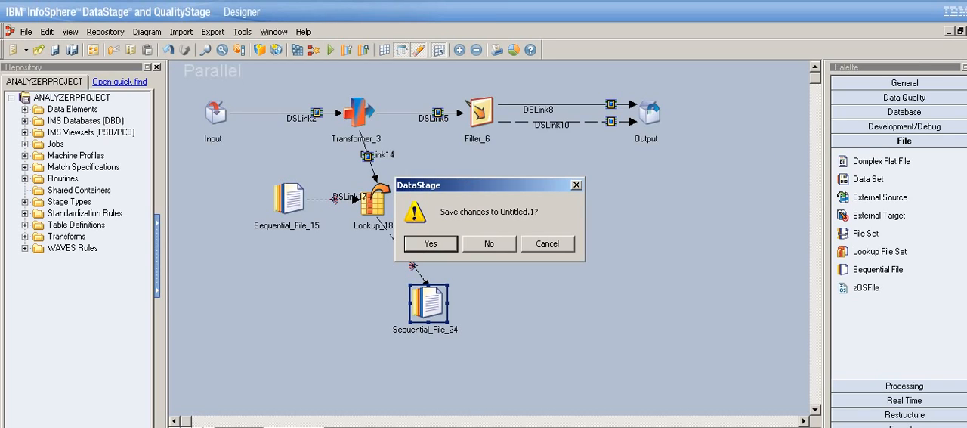
left_click(547, 245)
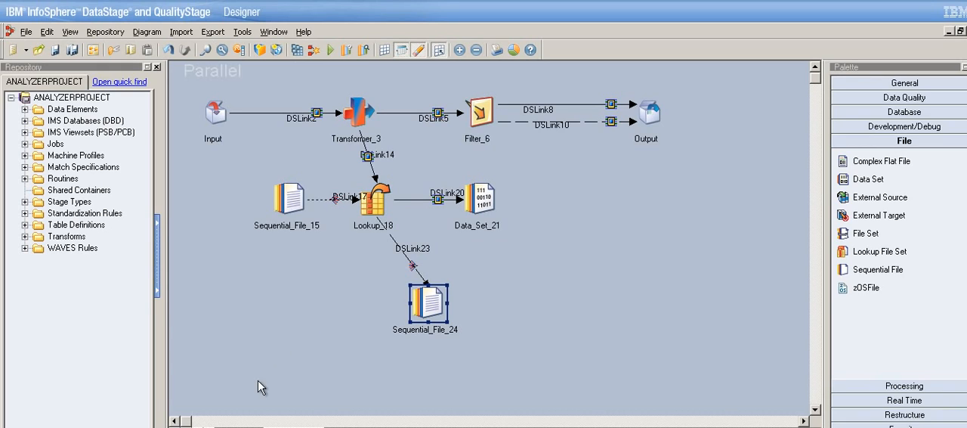
Examine ContainerC1 in the parent job alongside the Transformer, Lookup and Filter flow that it holds.
left_click(226, 427)
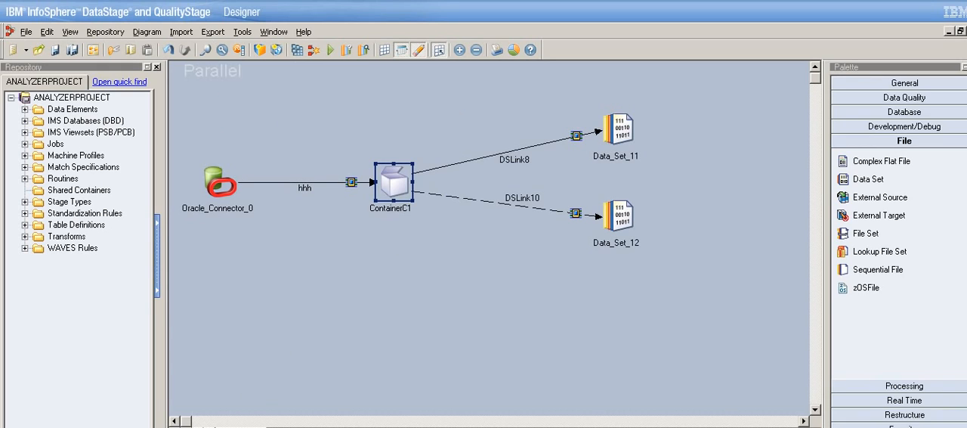
double_click(408, 199)
left_click(403, 332)
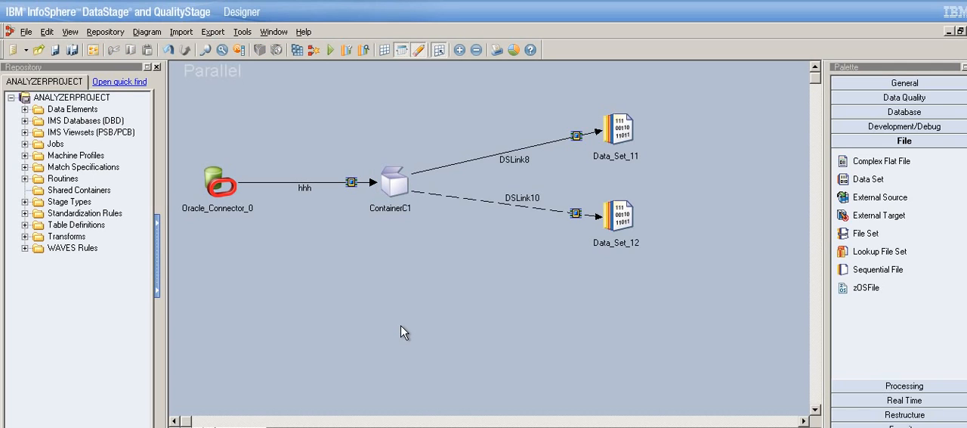
left_click(401, 198)
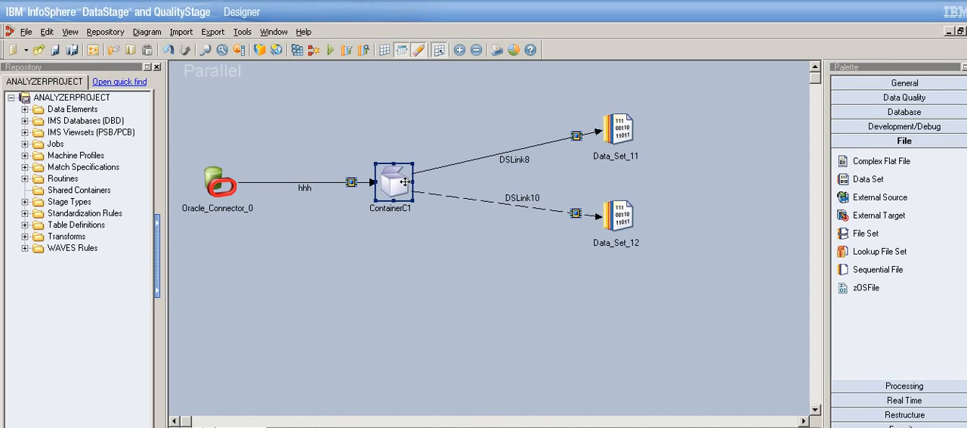
left_click(296, 427)
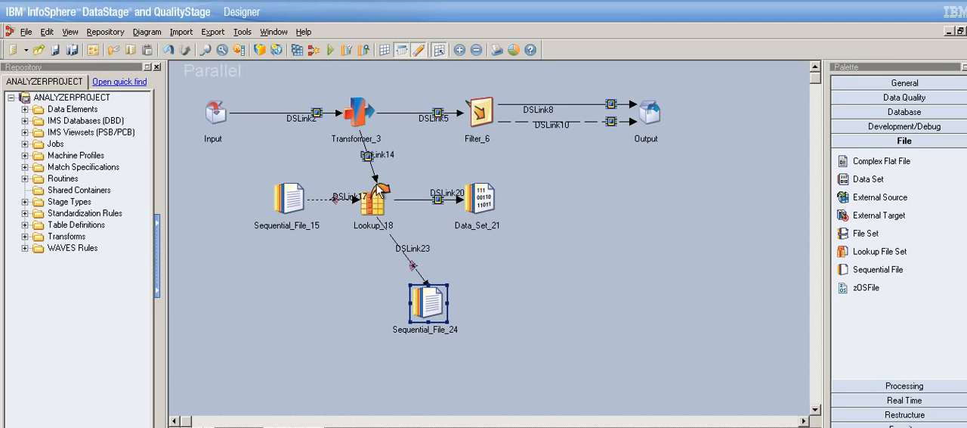
double_click(371, 127)
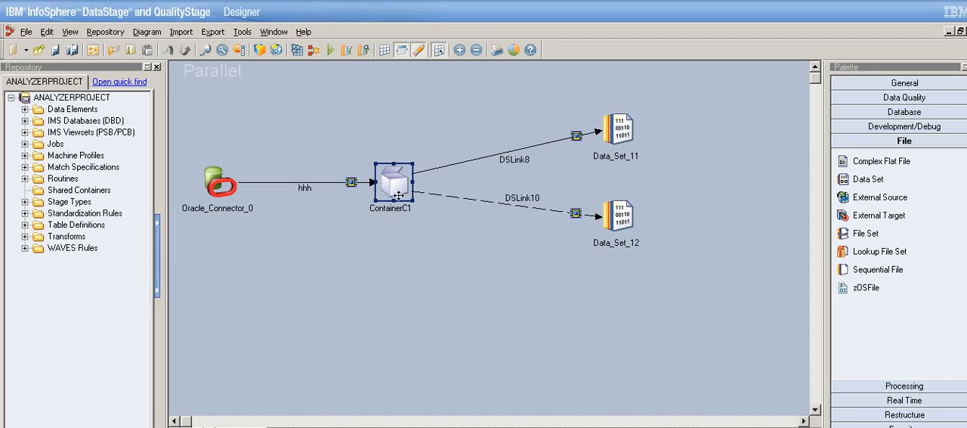
left_click(355, 143)
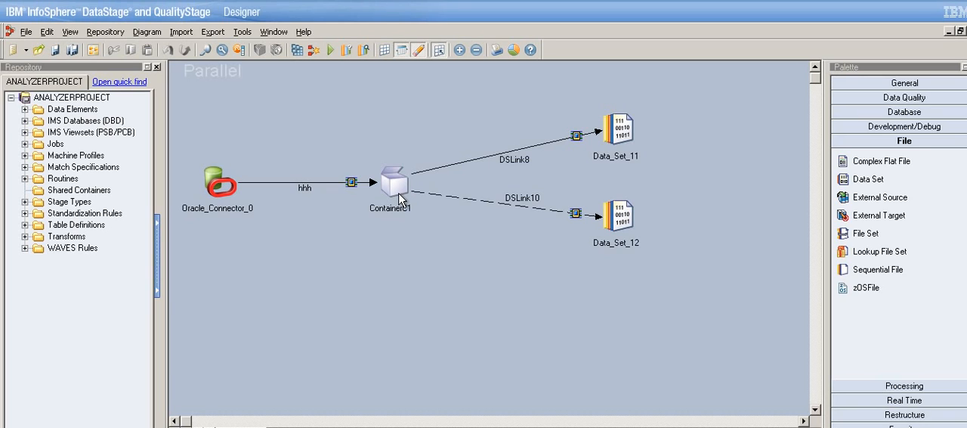
double_click(394, 183)
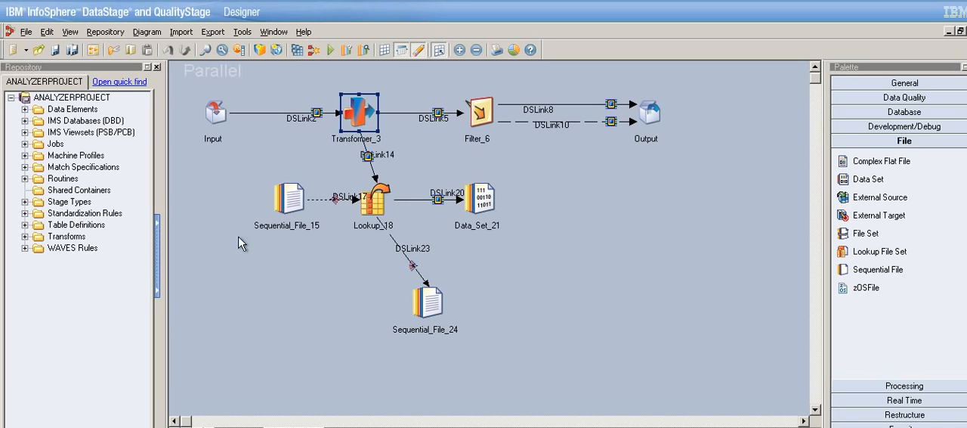
left_click(257, 426)
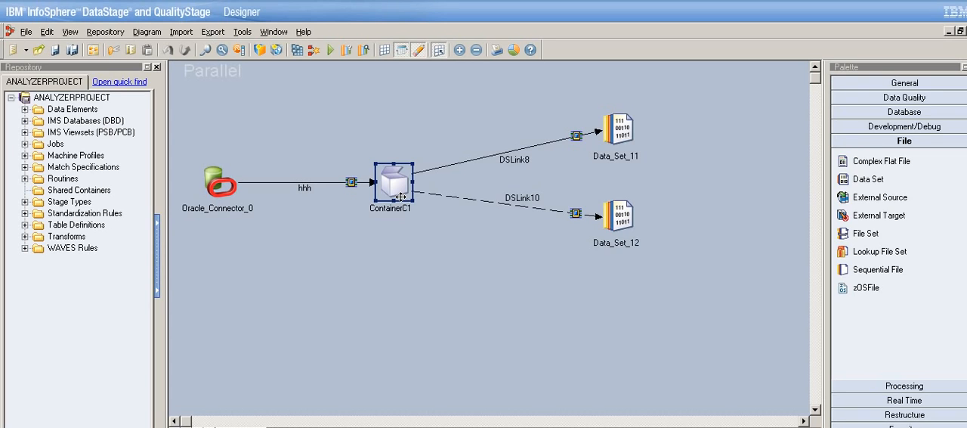
Start deconstructing ContainerC1 in the parent job and decline the confirmation.
right_click(400, 197)
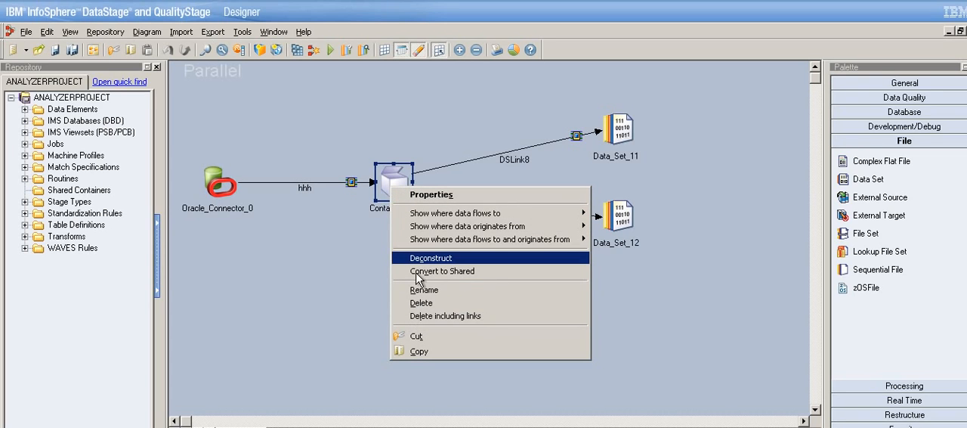
left_click(362, 244)
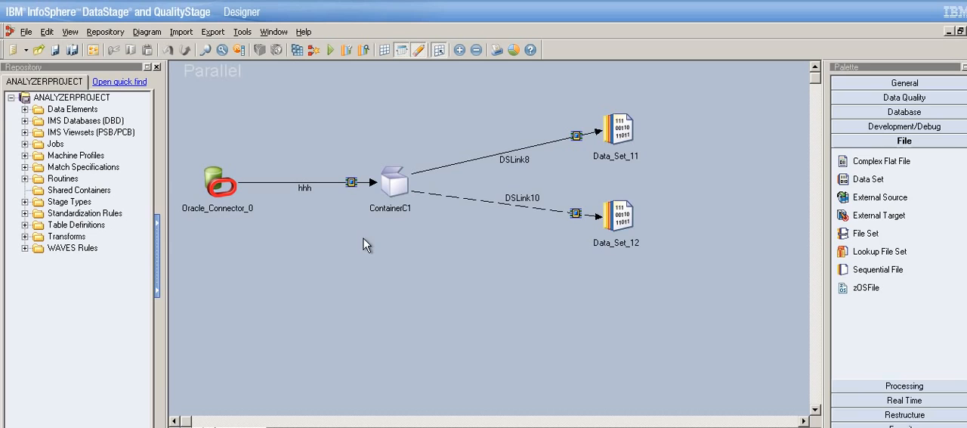
right_click(393, 201)
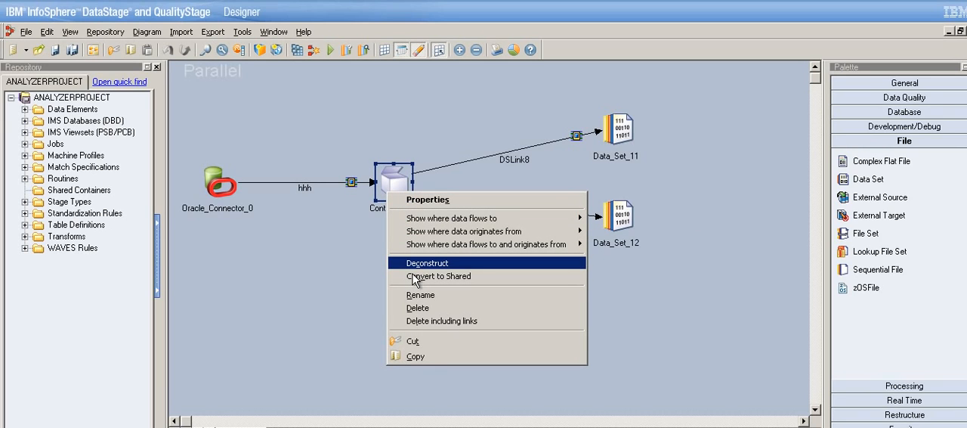
left_click(412, 266)
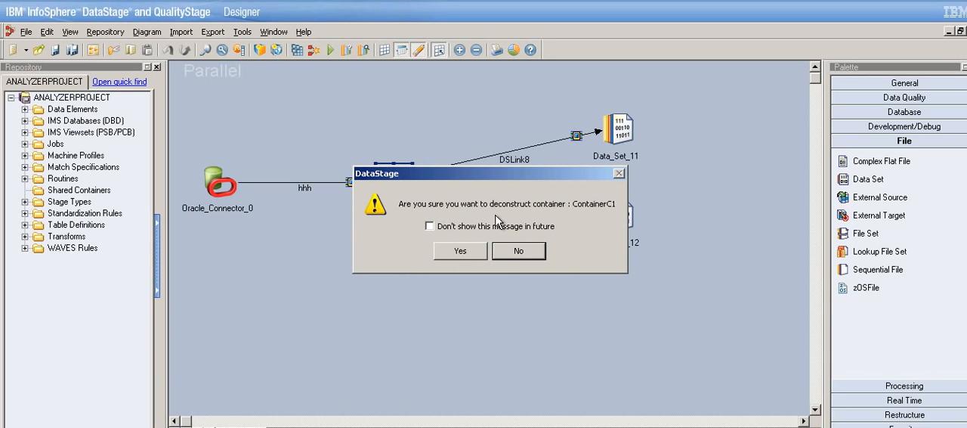
left_click(518, 255)
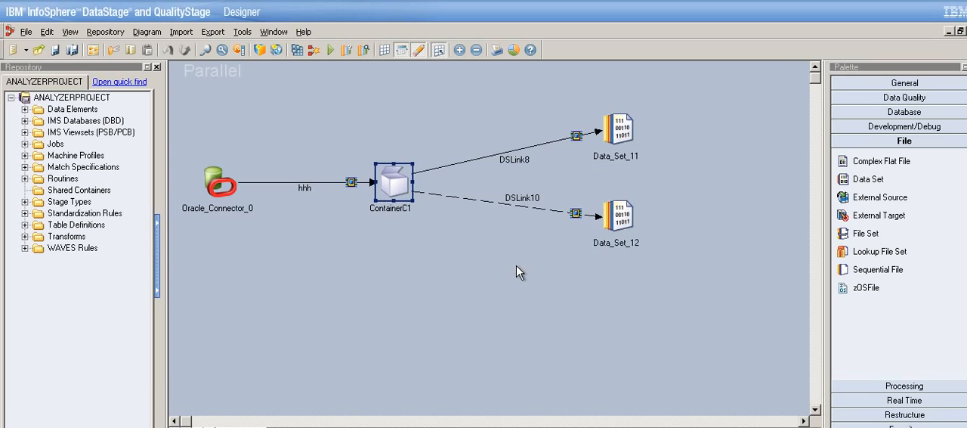
right_click(407, 195)
left_click(370, 246)
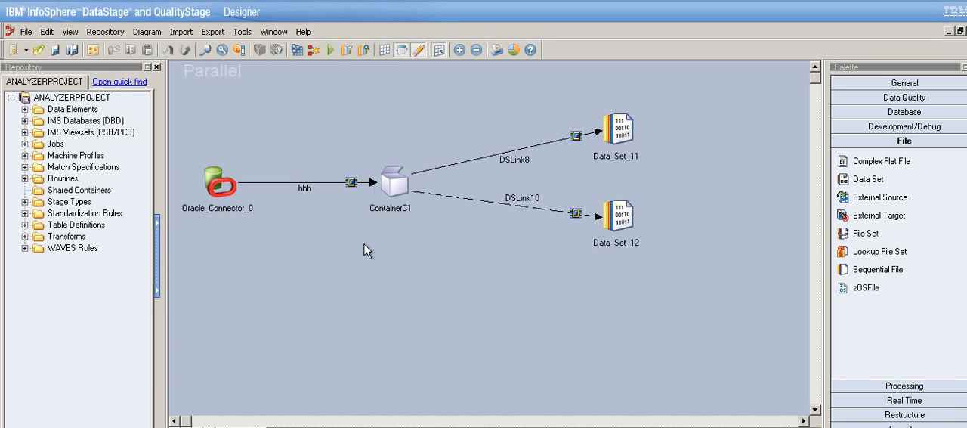
left_click(400, 194)
left_click(394, 266)
left_click(409, 200)
right_click(408, 196)
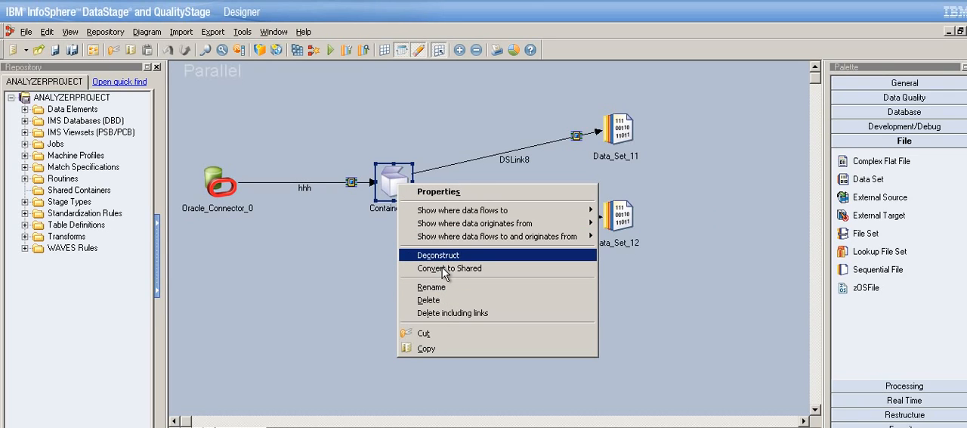
left_click(372, 248)
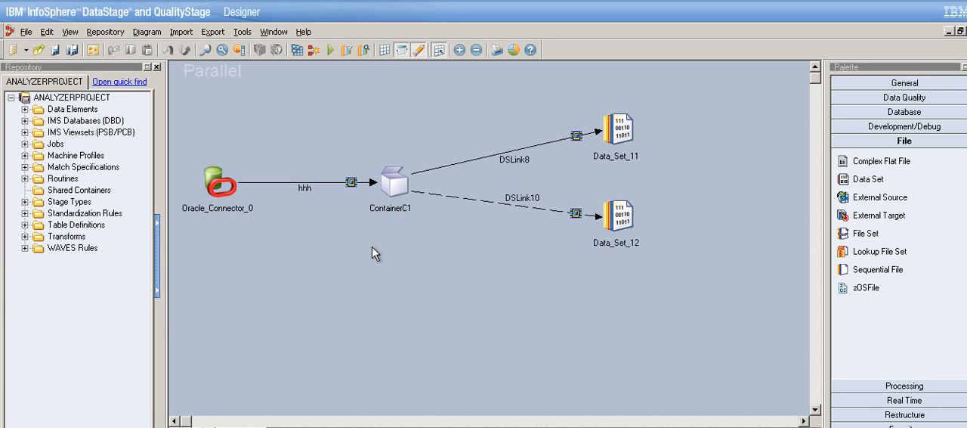
Review the local container's internal design against its single stage in the parent job.
left_click(403, 190)
left_click(294, 426)
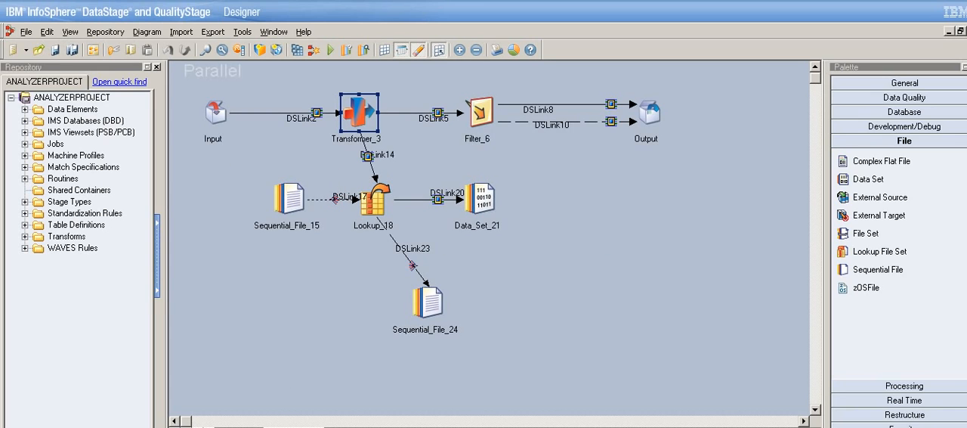
left_click(233, 426)
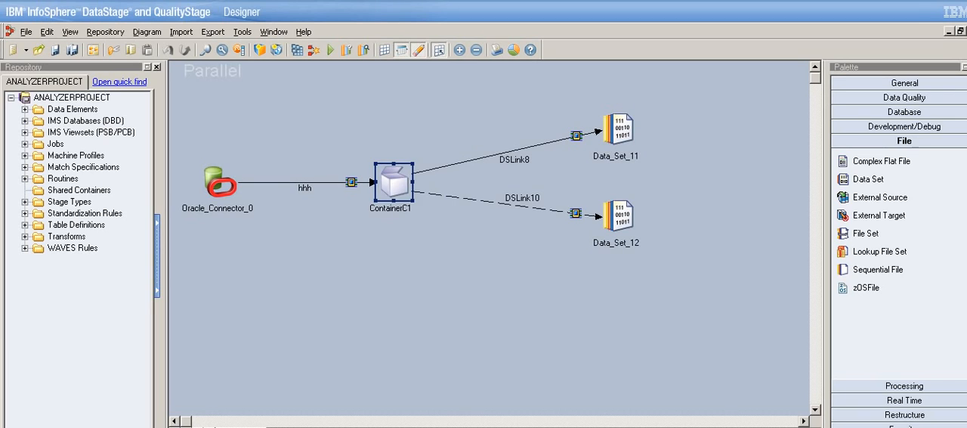
left_click(253, 426)
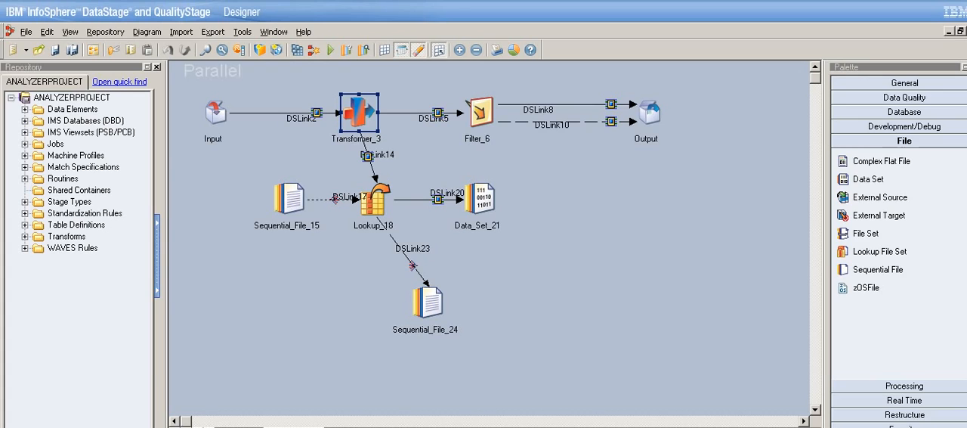
Convert ContainerC1 in the parent job to a shared container, saved as "shared" in the Shared Containers folder.
left_click(233, 426)
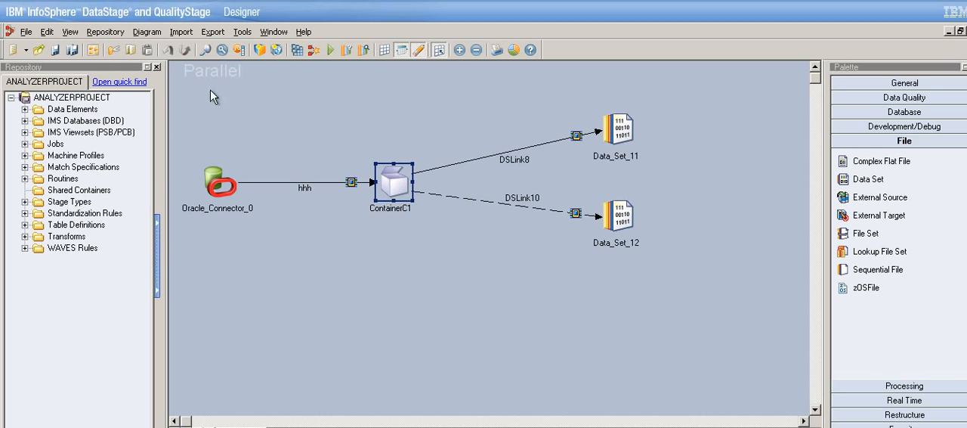
right_click(406, 189)
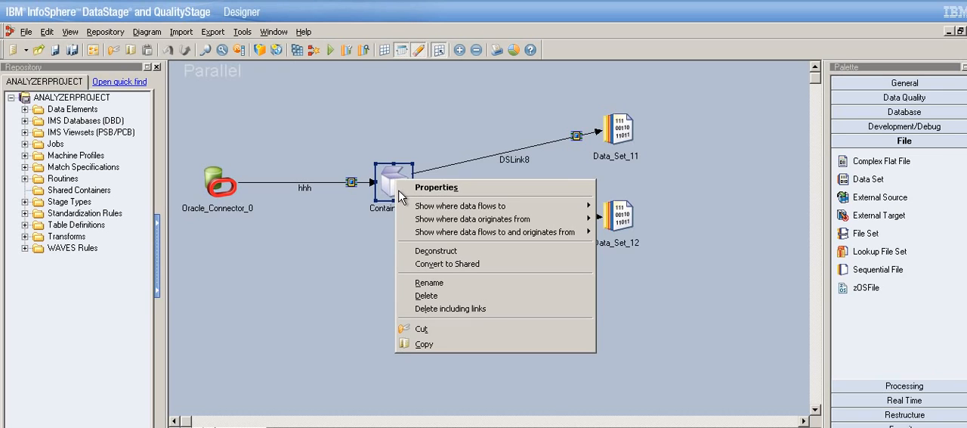
left_click(452, 268)
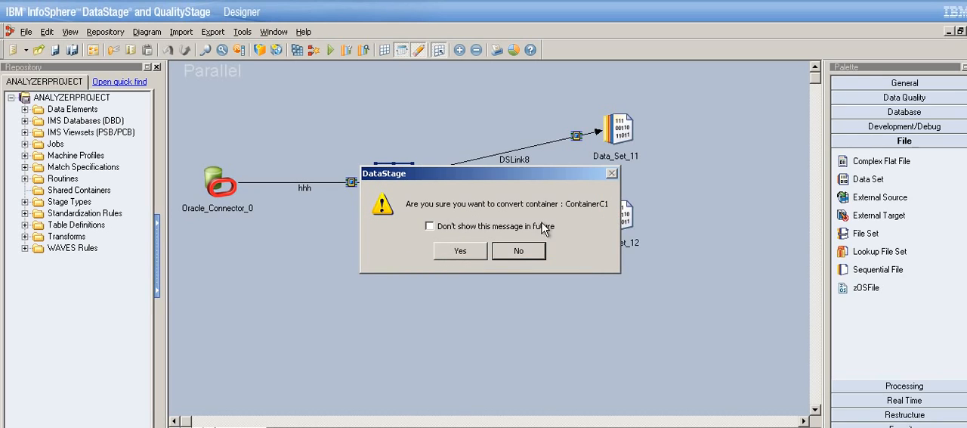
left_click(464, 254)
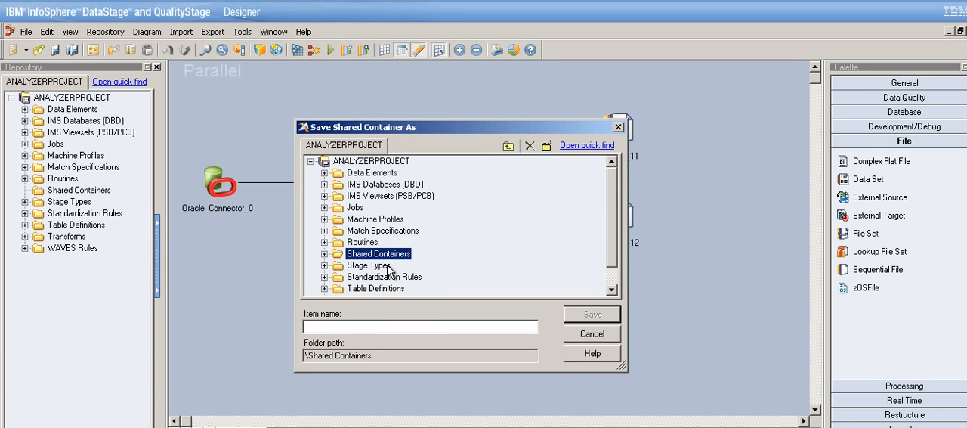
left_click(385, 327)
type("sha")
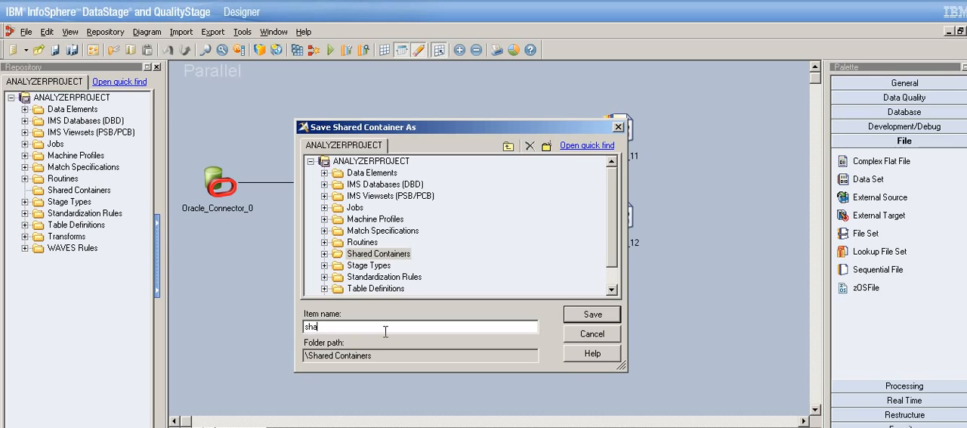
type("red")
left_click(586, 315)
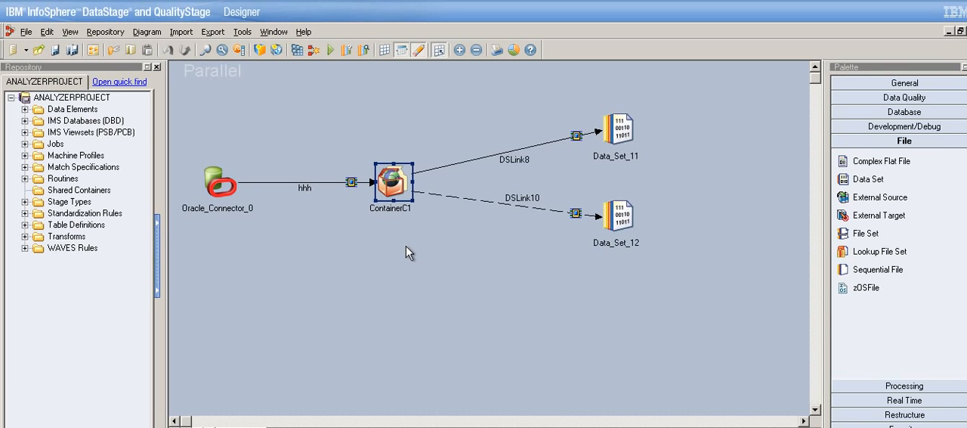
Open the shared container behind ContainerC1 to examine its internal design, and return to the parent job.
right_click(403, 196)
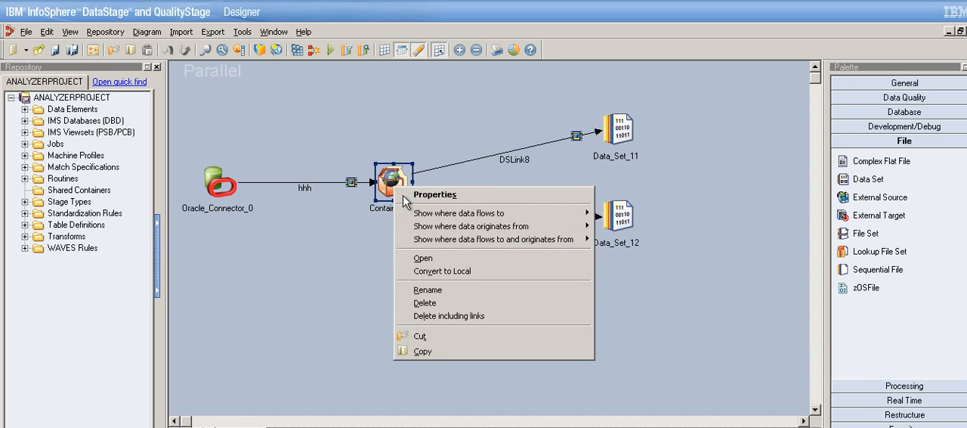
left_click(367, 253)
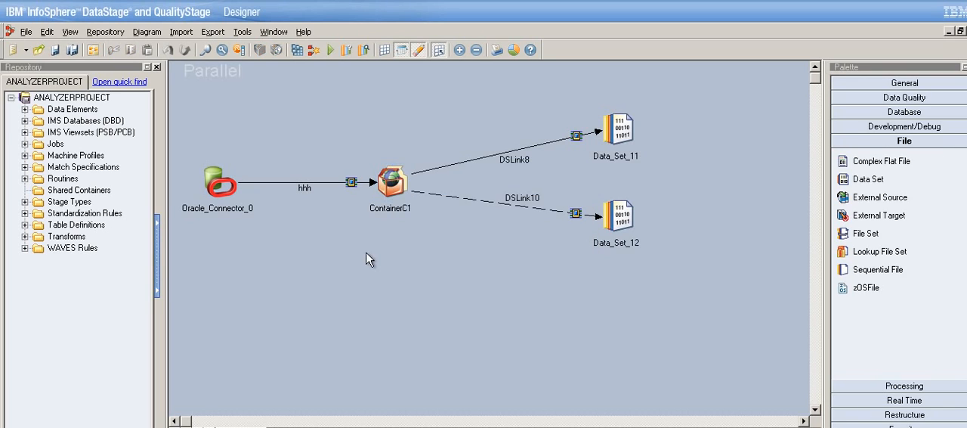
right_click(401, 189)
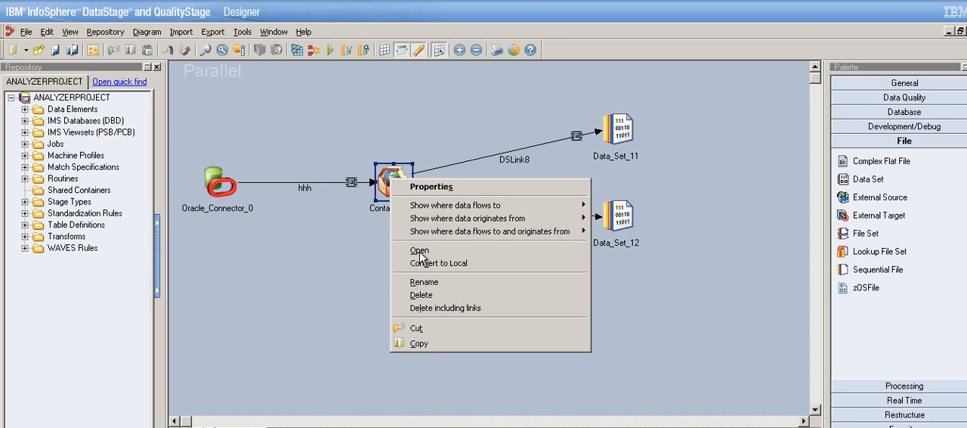
left_click(376, 255)
right_click(405, 198)
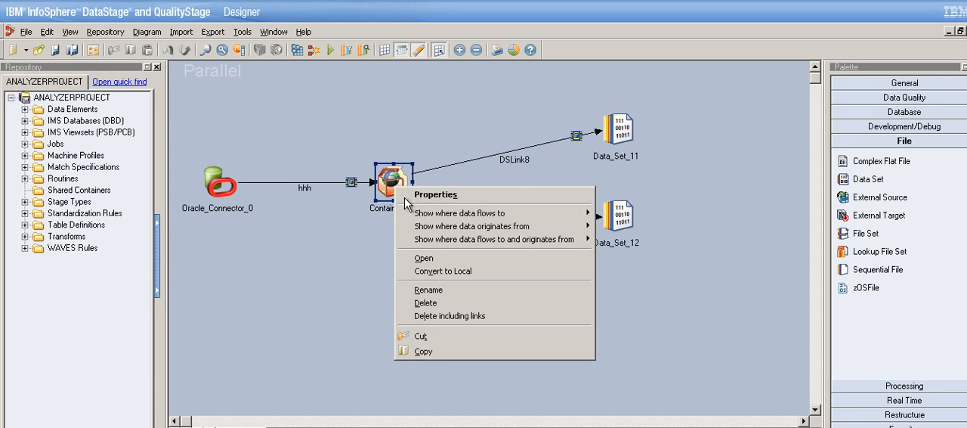
mouse_move(427, 242)
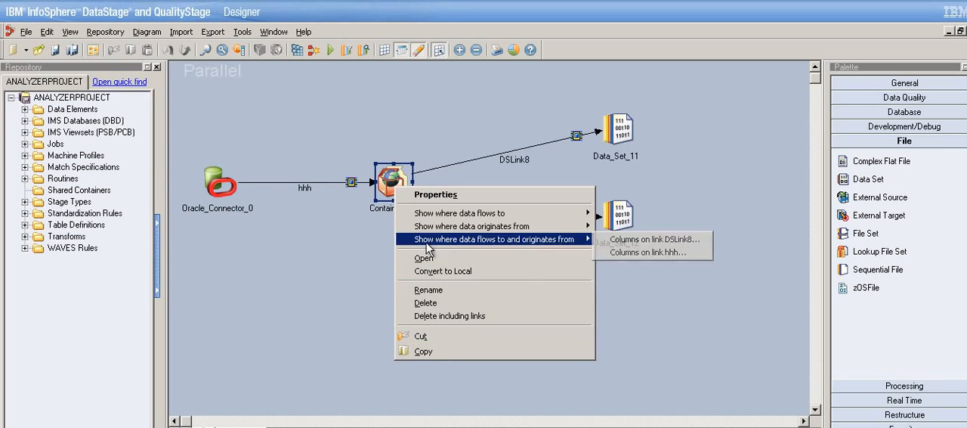
left_click(436, 258)
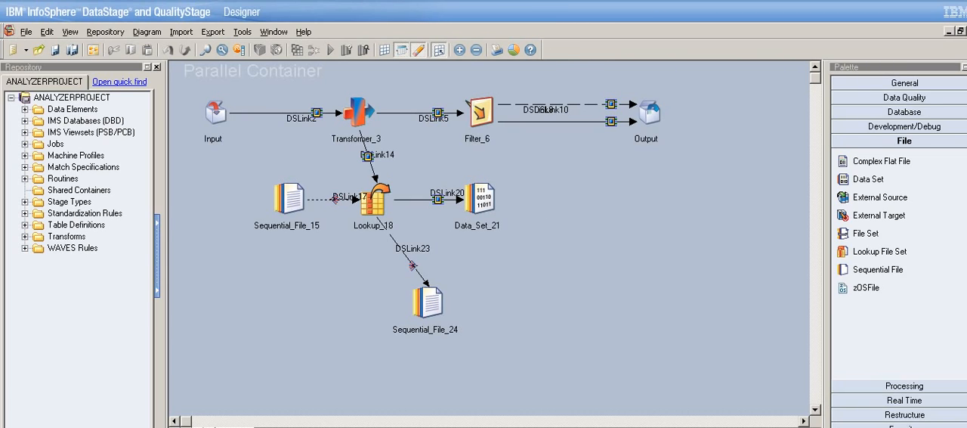
left_click(966, 31)
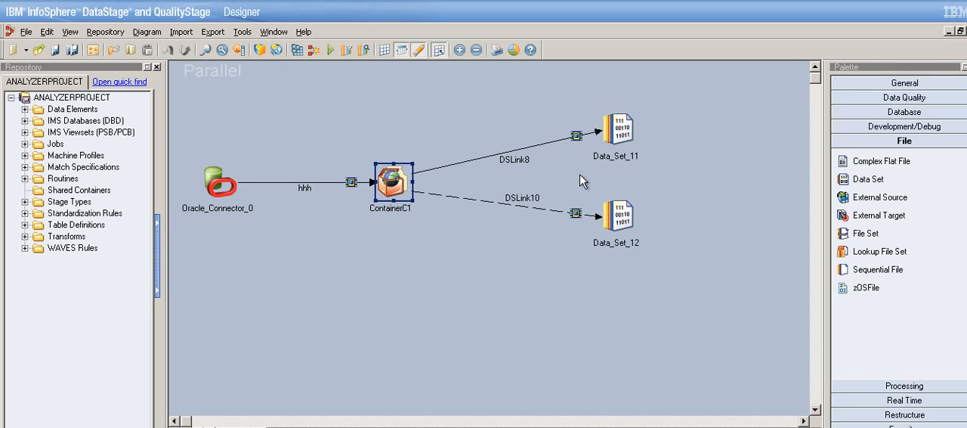
Examine the commands available for ContainerC1, the Shared Containers repository folder, and the options for constructing local or shared containers.
right_click(400, 200)
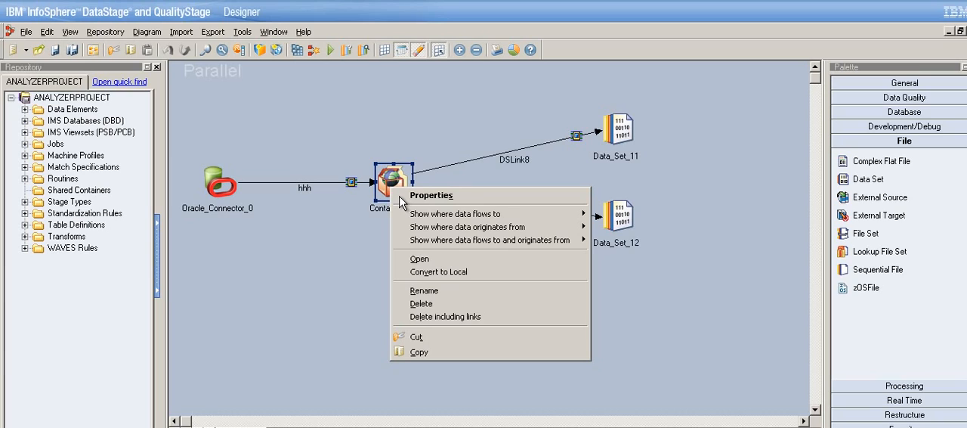
left_click(337, 253)
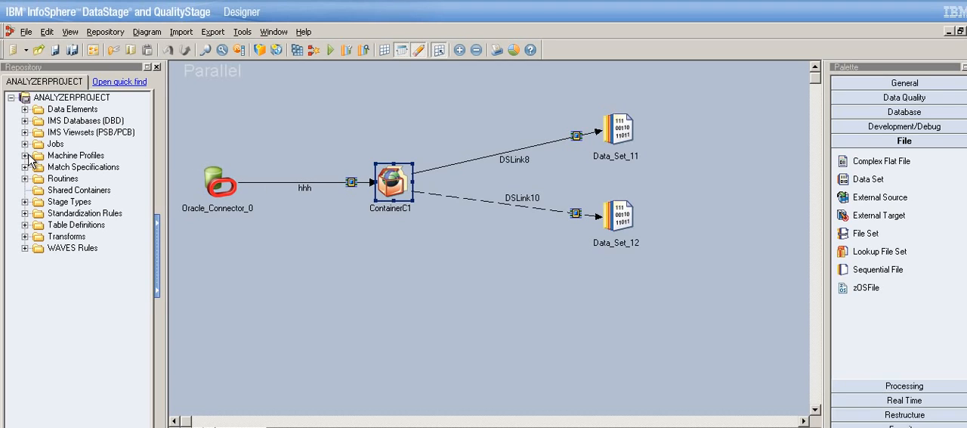
left_click(80, 193)
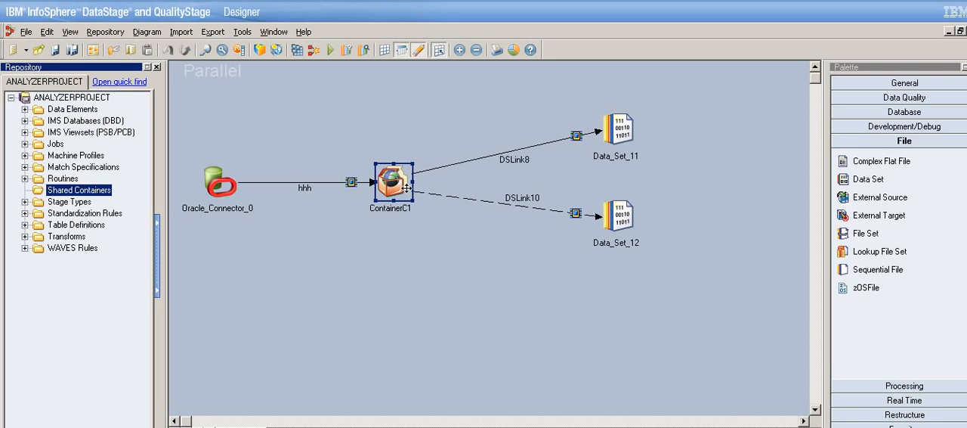
left_click(882, 100)
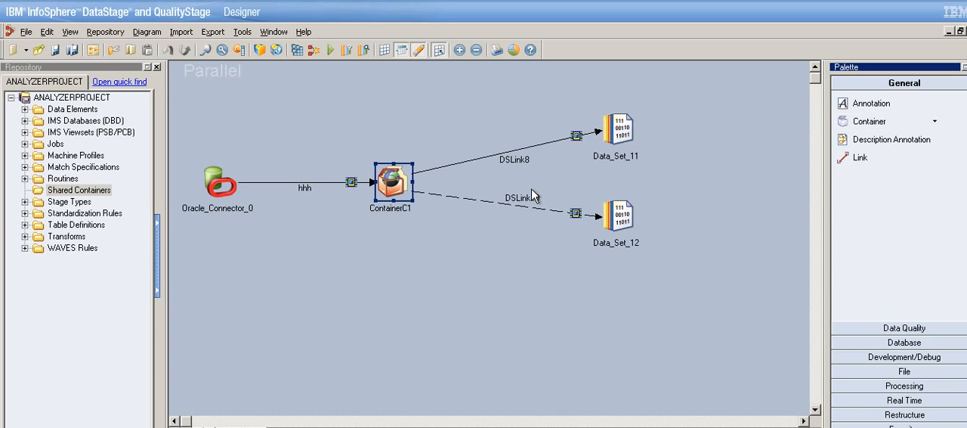
right_click(415, 192)
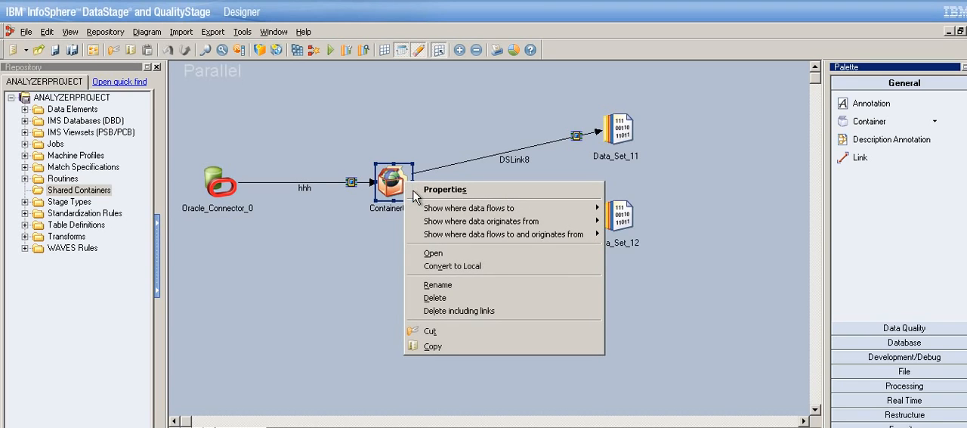
left_click(294, 256)
left_click(50, 36)
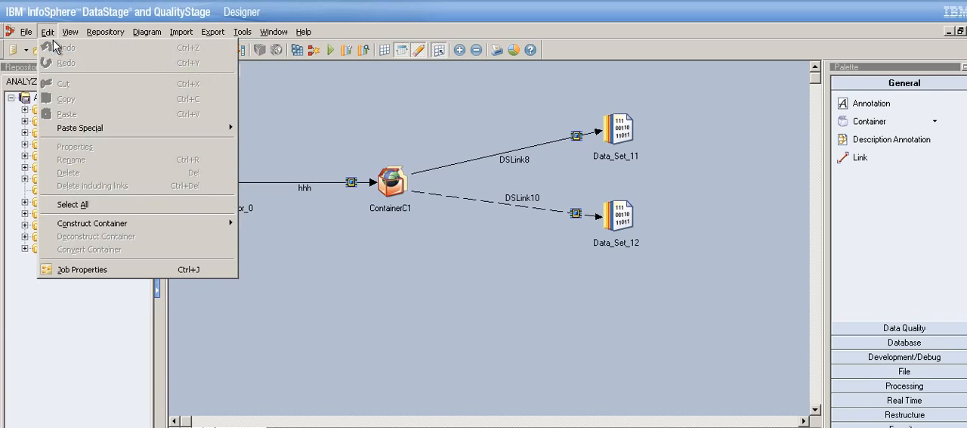
mouse_move(223, 223)
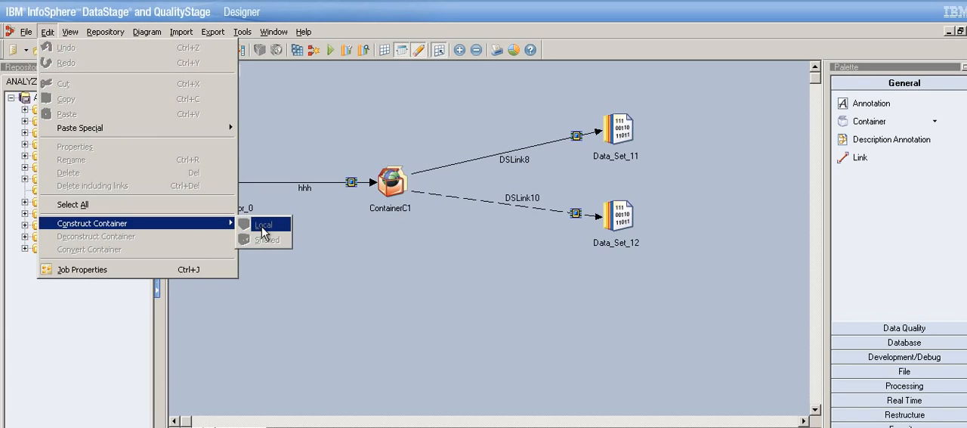
left_click(353, 262)
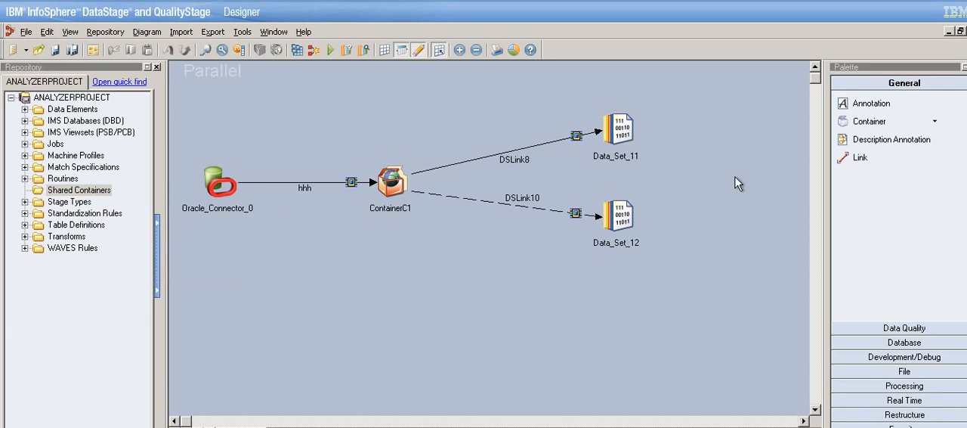
Add a new local container below ContainerC1, move the end of link hhh to it, and draw two unattached output links from it.
left_click(896, 130)
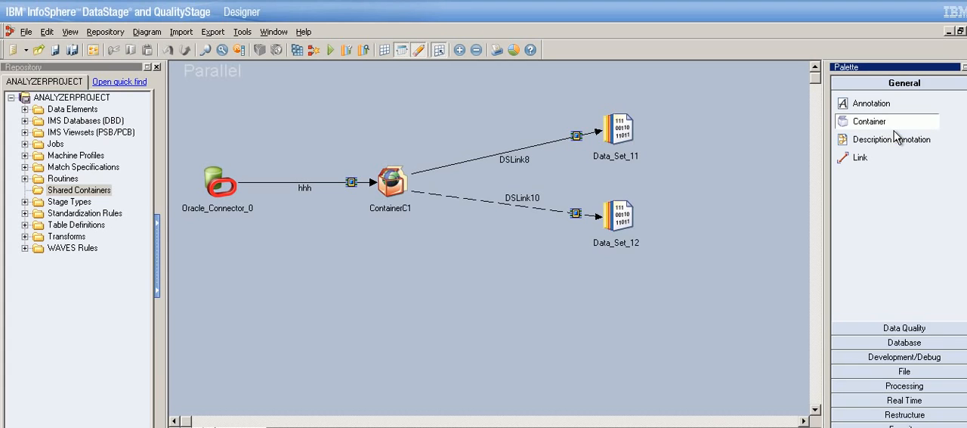
left_click(406, 270)
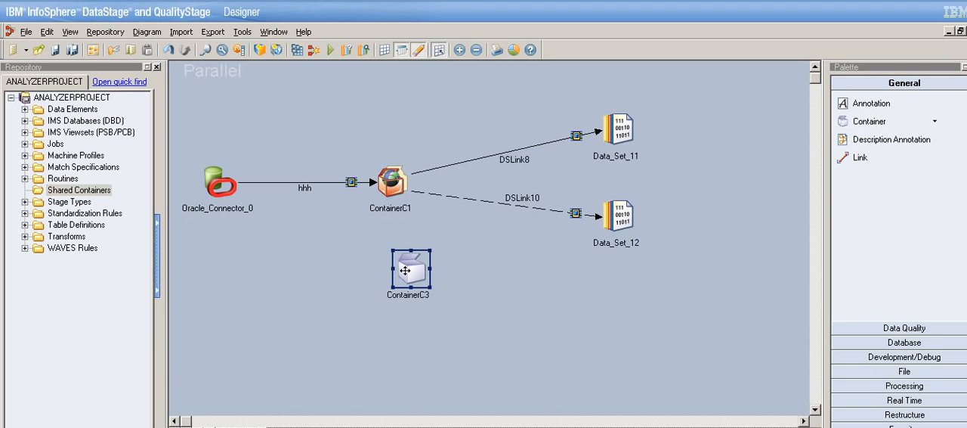
left_click(383, 191)
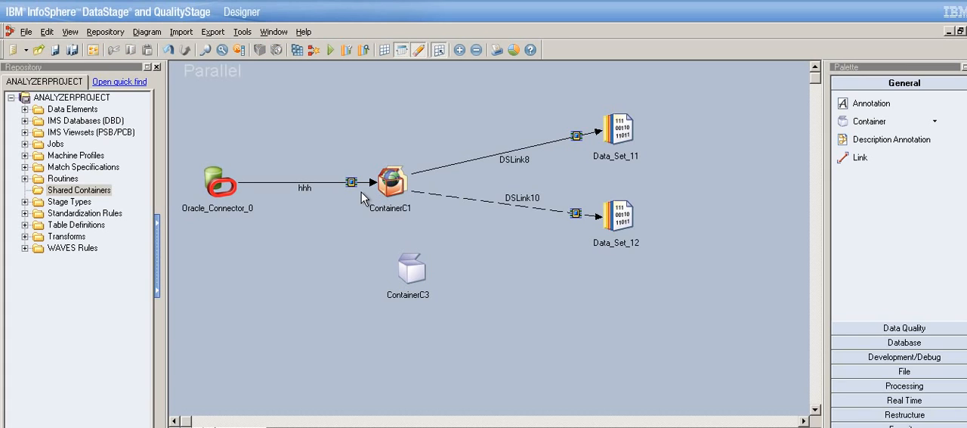
left_click(373, 184)
left_click_drag(384, 191, 501, 296)
left_click_drag(431, 280, 450, 370)
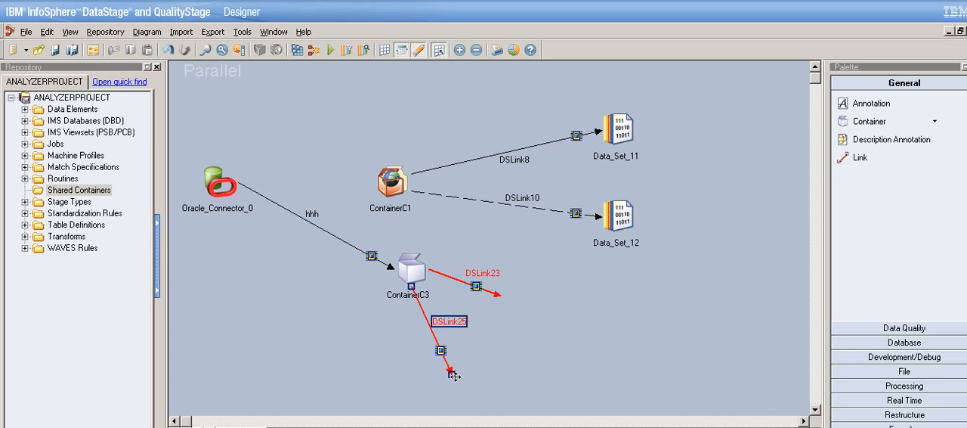
Draw an unattached link from the Input stage inside ContainerC3, and compare its design with the parent job.
left_click(423, 287)
double_click(424, 287)
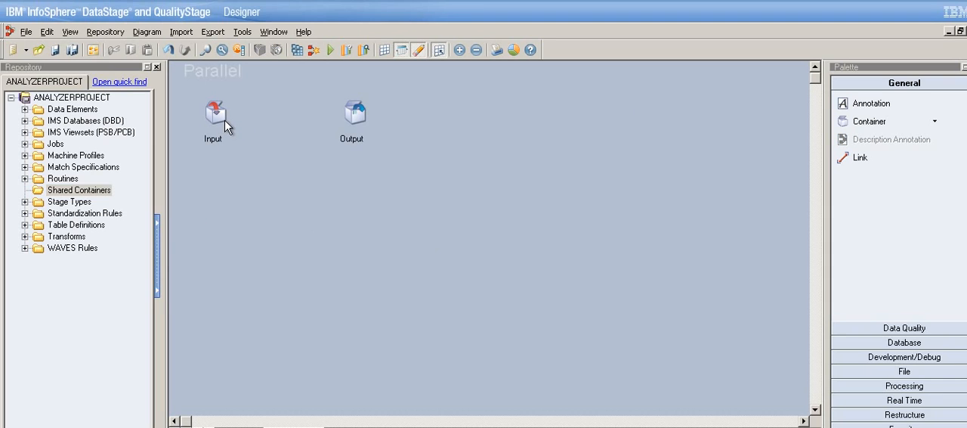
left_click_drag(225, 126, 277, 167)
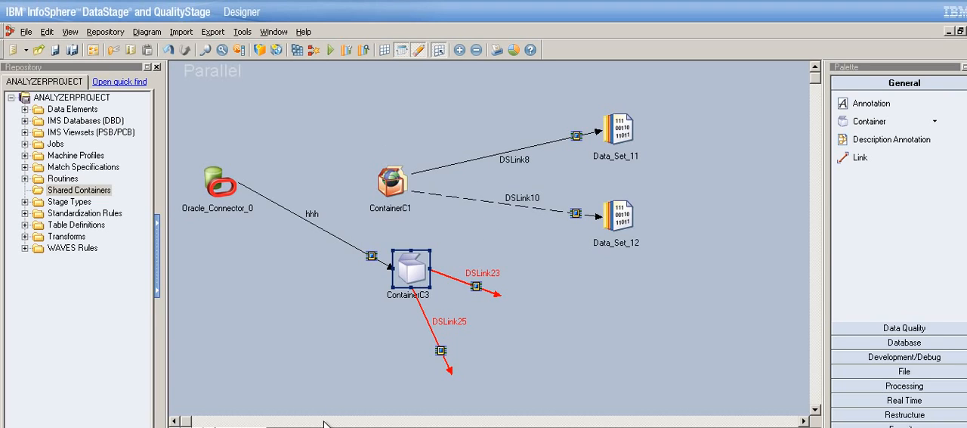
left_click(298, 427)
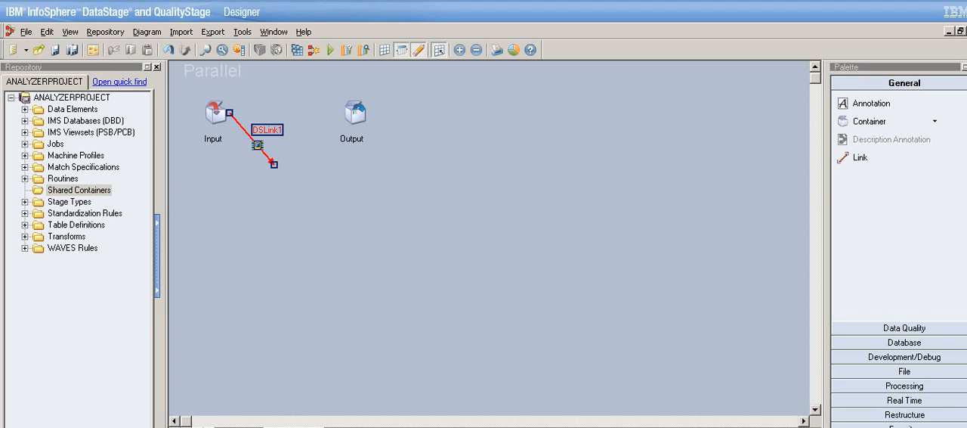
left_click(235, 427)
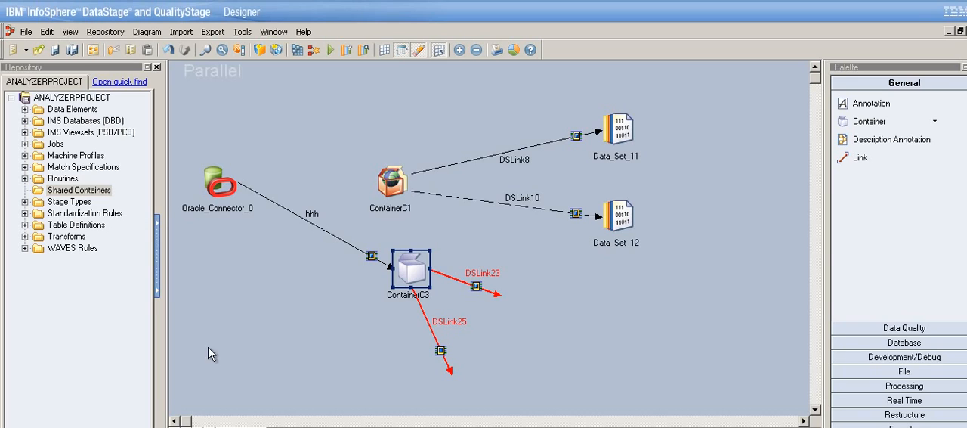
Delete ContainerC3 with its output links DSLink25 and DSLink23, and reattach link hhh to ContainerC1.
left_click(414, 186)
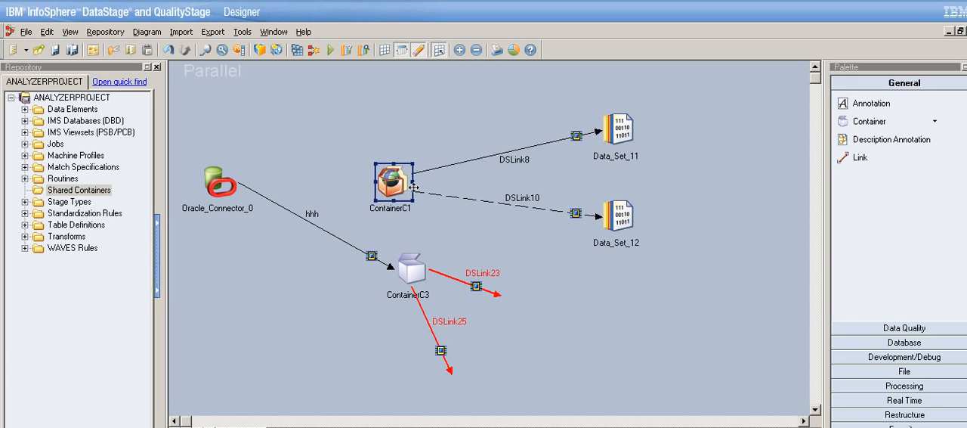
left_click(427, 279)
key("Delete")
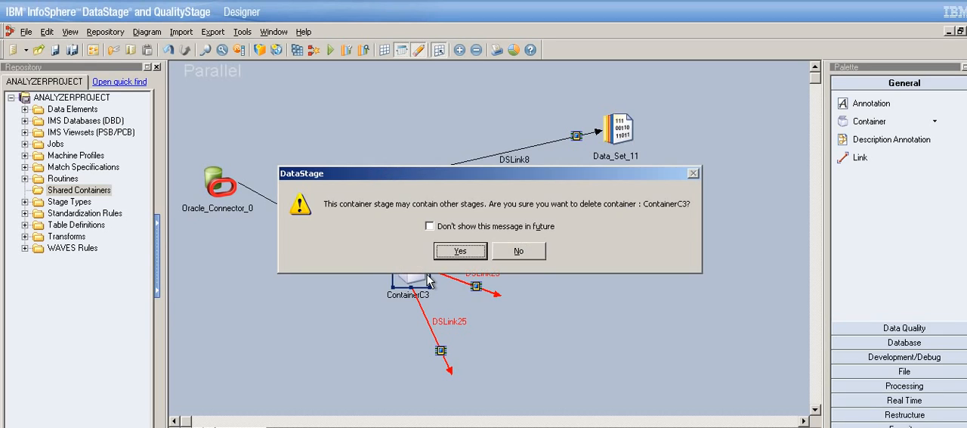
key("Return")
left_click(452, 371)
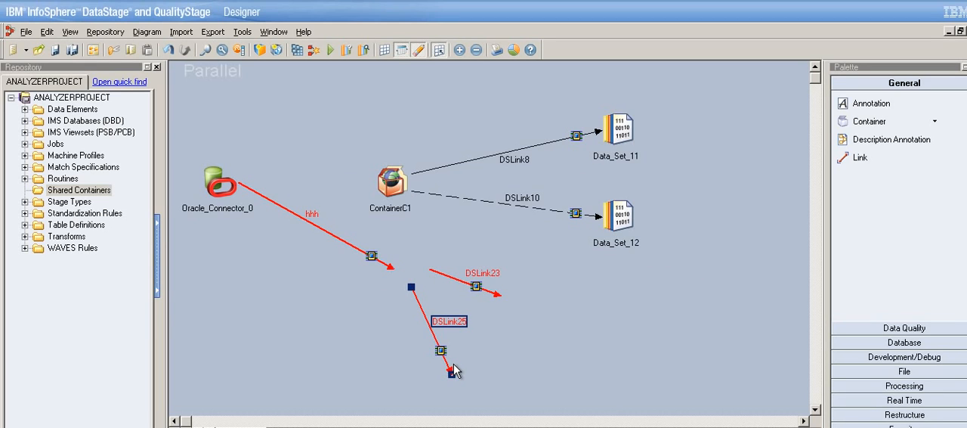
key("Delete")
key("Return")
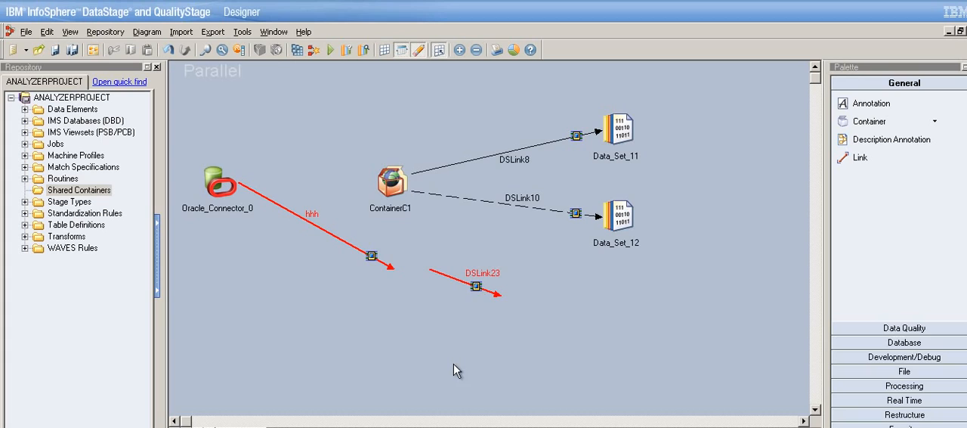
left_click(490, 299)
key("Delete")
key("Left")
key("Return")
left_click(381, 267)
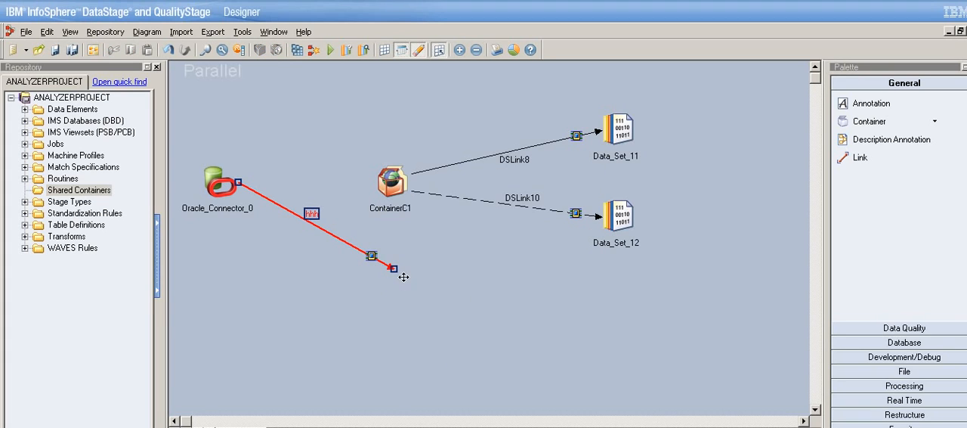
left_click_drag(396, 270, 397, 190)
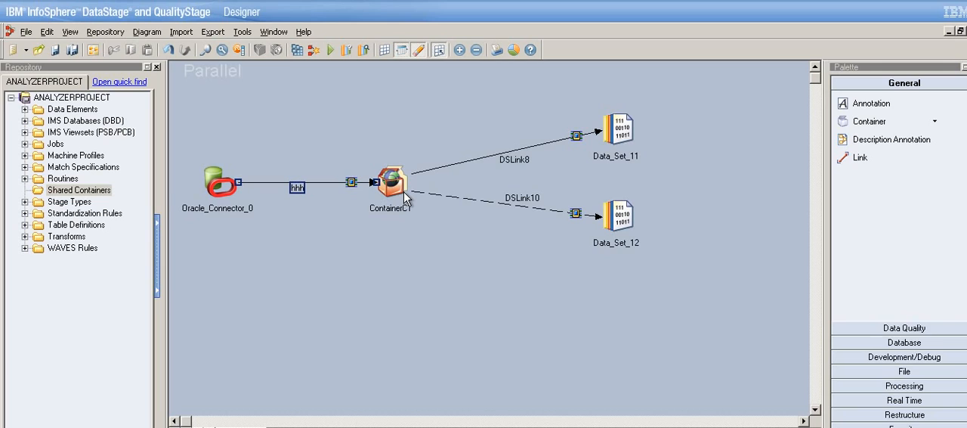
Examine the commands available for ContainerC1, its data-flow options, and its shared container stage properties.
left_click(409, 188)
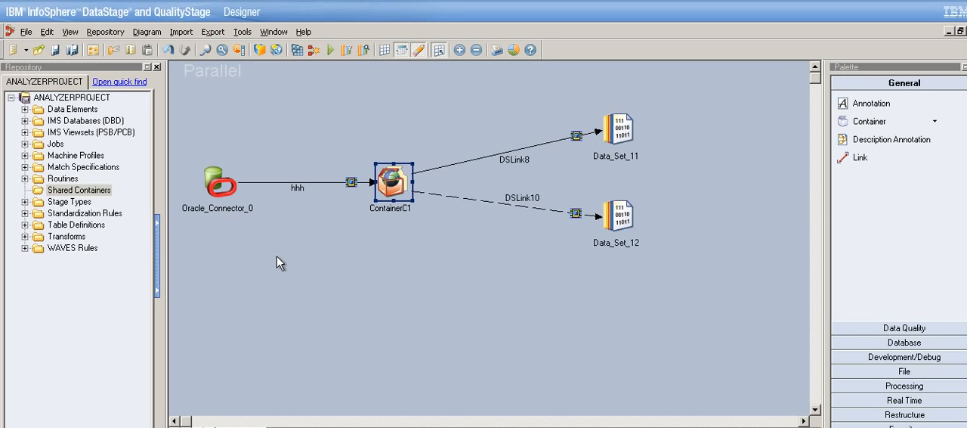
right_click(405, 195)
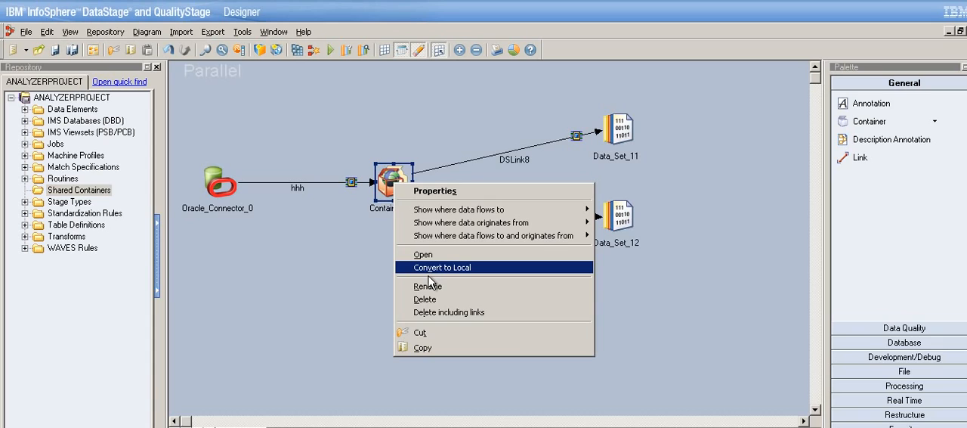
left_click(429, 269)
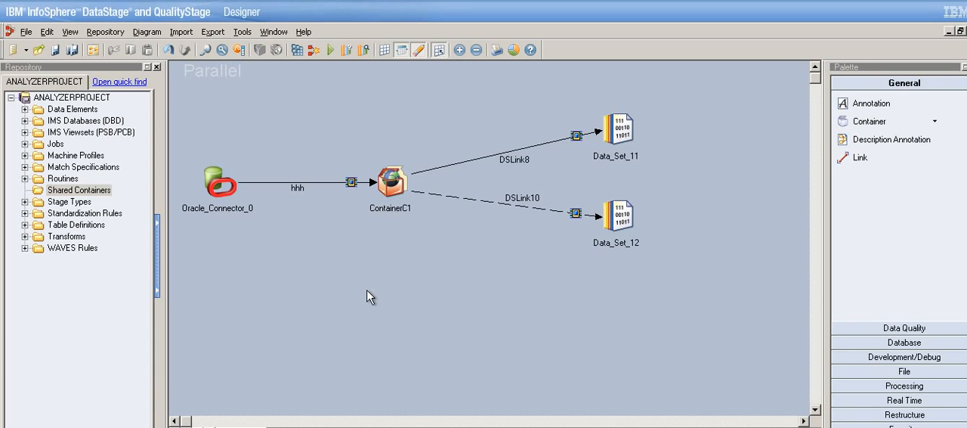
right_click(398, 198)
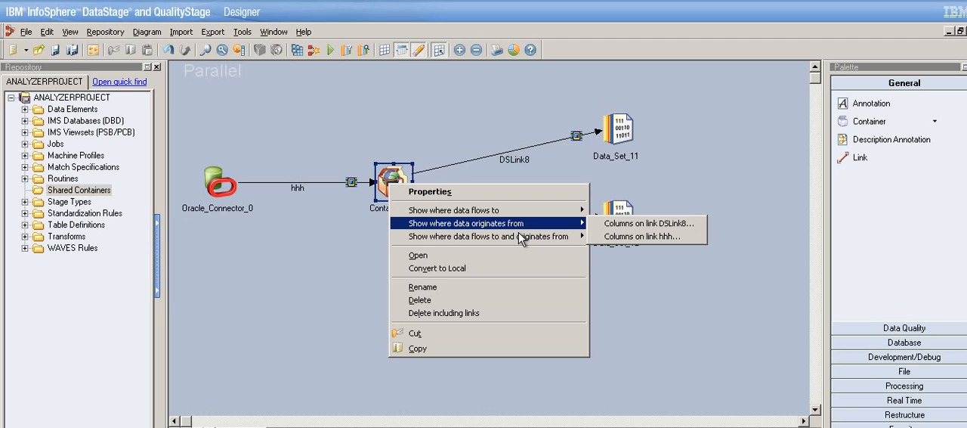
left_click(362, 294)
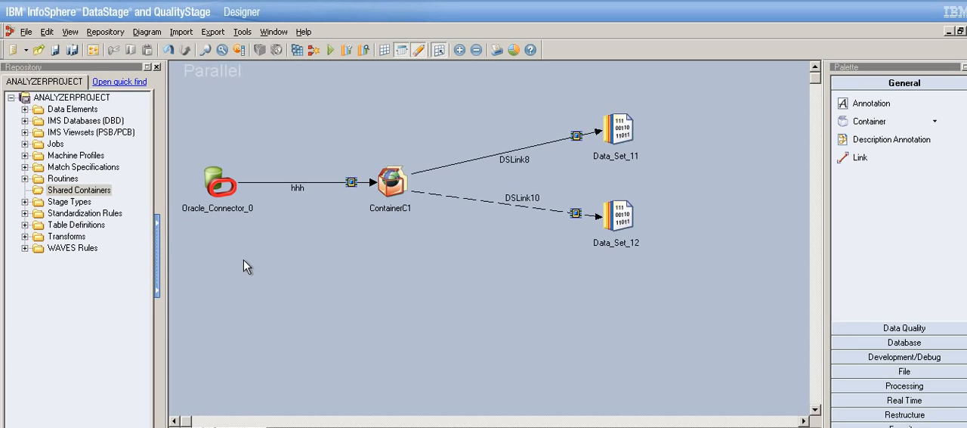
double_click(399, 198)
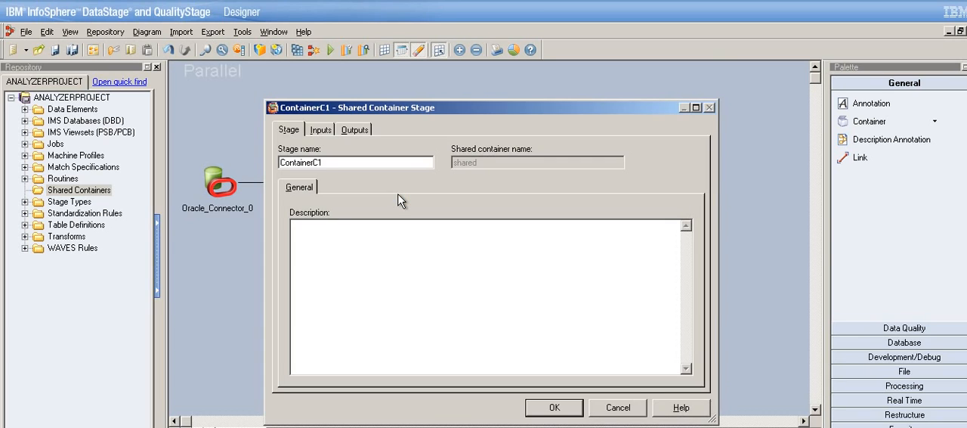
left_click(630, 414)
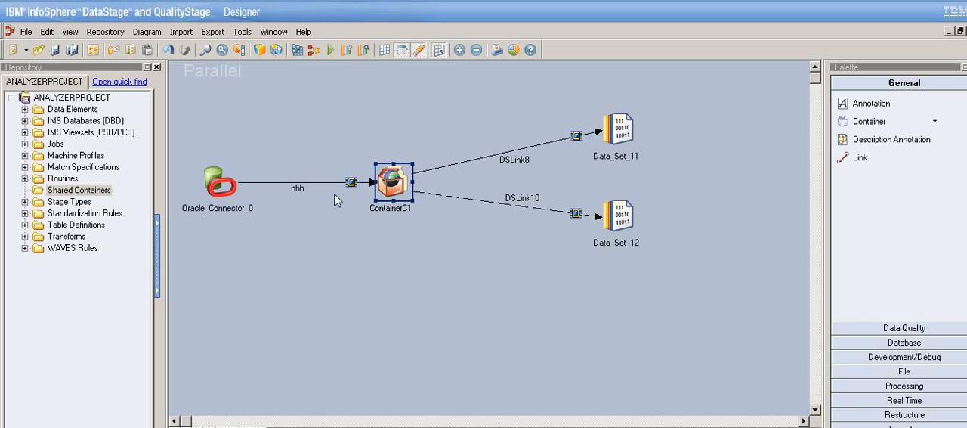
Create a new parallel job and add a DB2 Connector with an unattached output link.
left_click(13, 50)
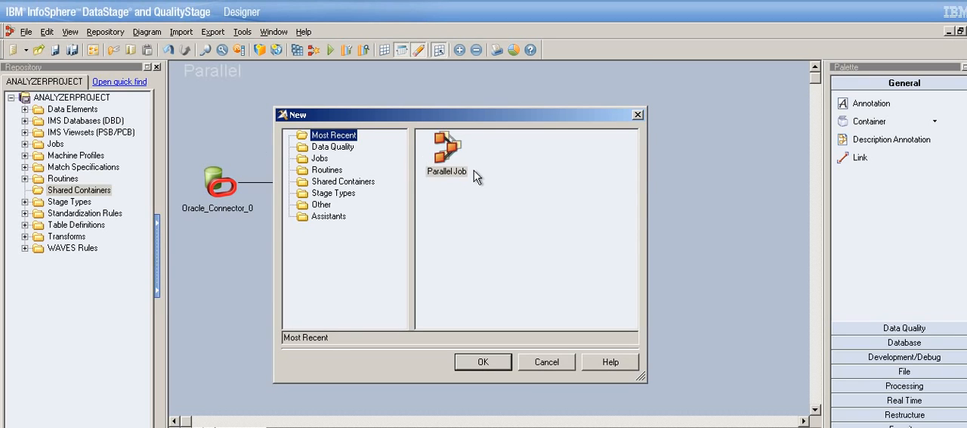
left_click(460, 160)
left_click(492, 367)
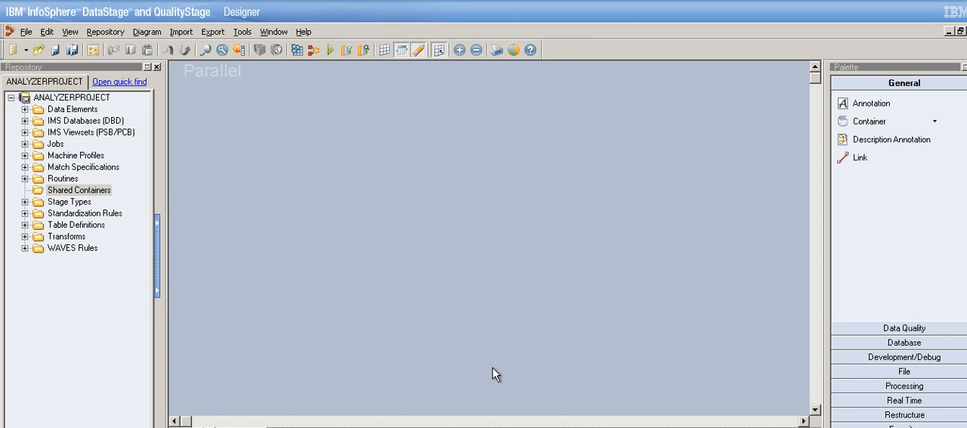
left_click(892, 344)
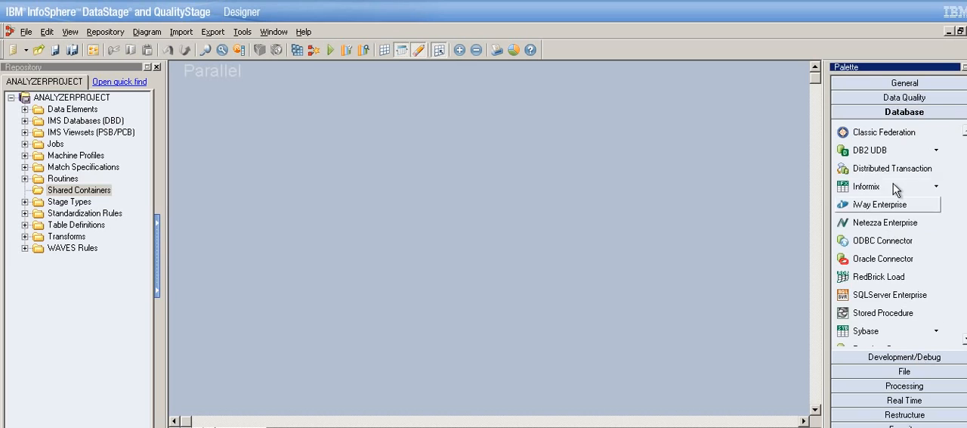
left_click_drag(868, 155, 389, 221)
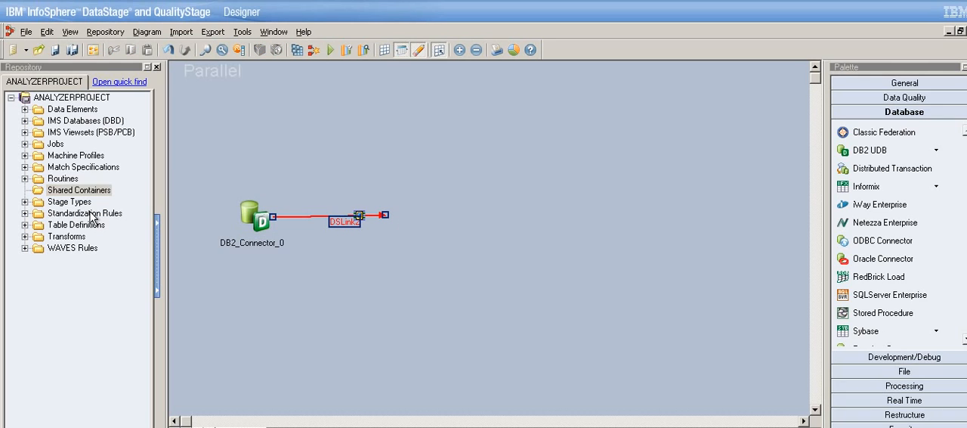
Close the Repository window and display it again to refresh the Shared Containers folder.
left_click(71, 201)
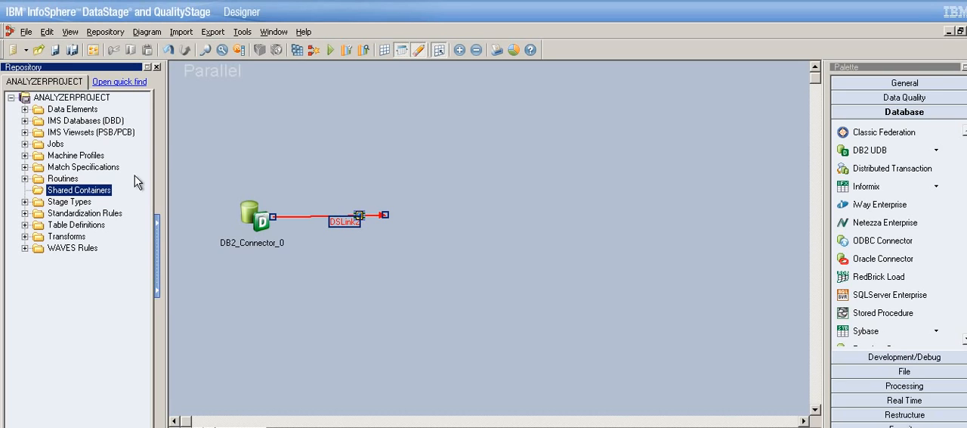
left_click(158, 67)
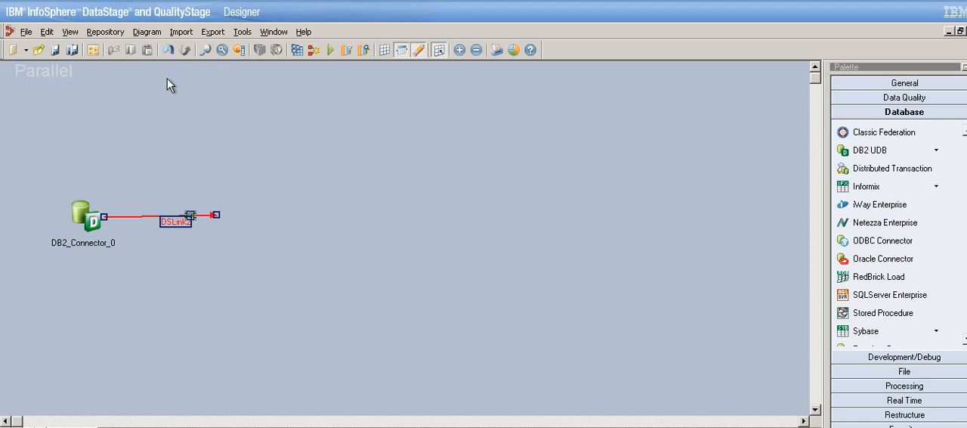
left_click(105, 31)
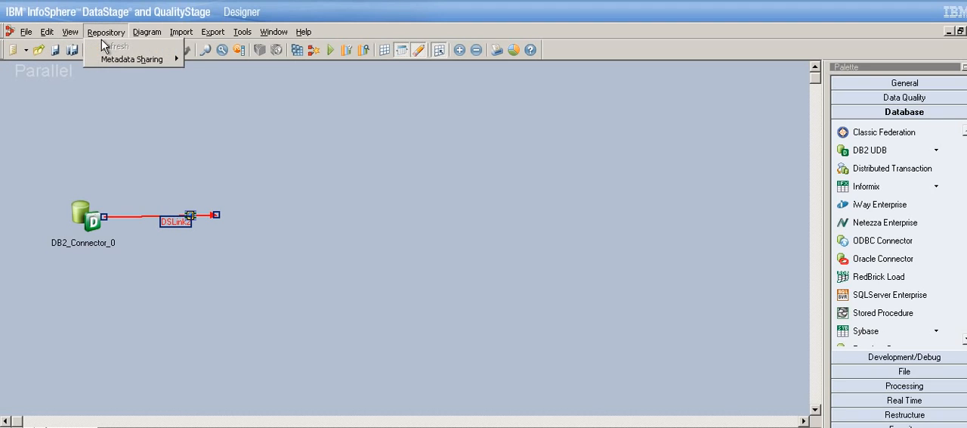
mouse_move(118, 65)
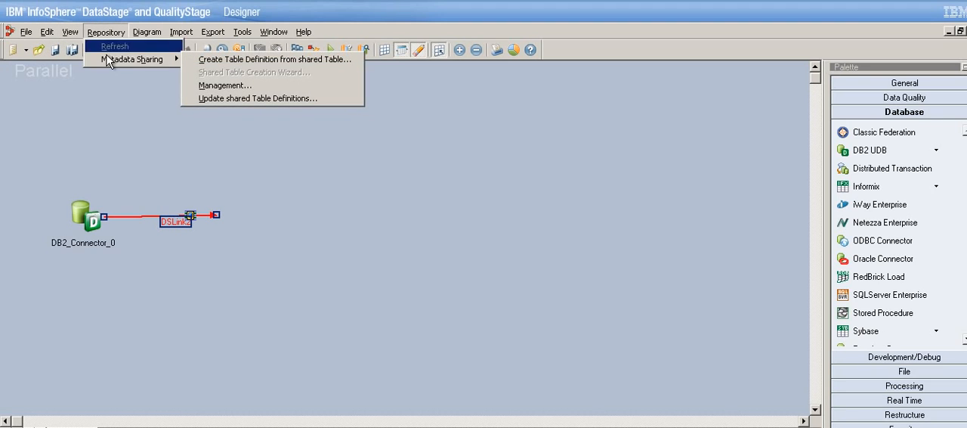
mouse_move(70, 32)
left_click(96, 90)
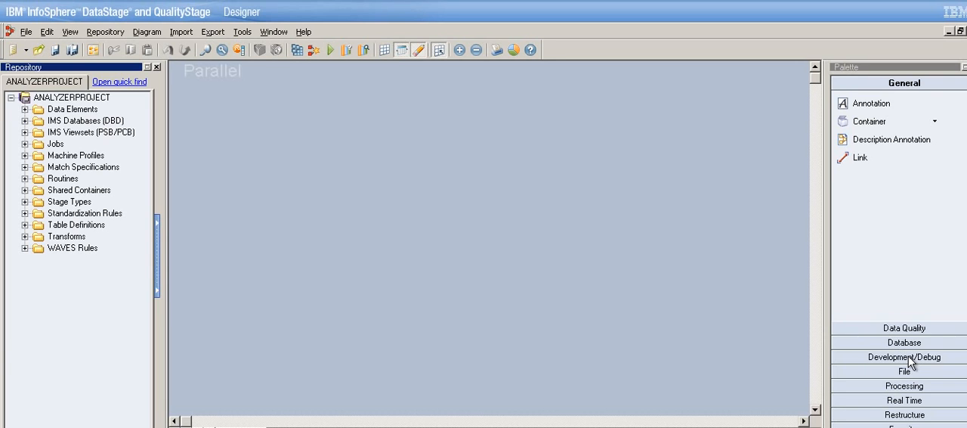
Link a DB2 Connector to an instance of the repository's shared container named shared, and draw an unattached output link from that container.
left_click(905, 342)
left_click_drag(869, 150, 388, 212)
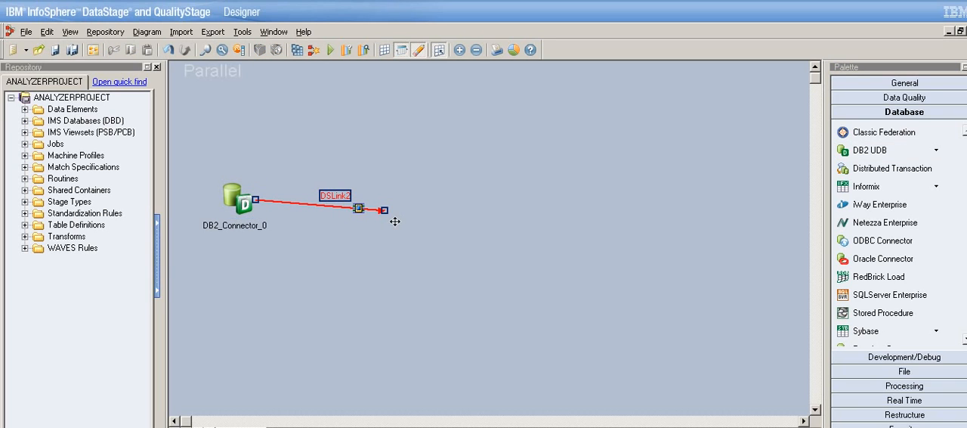
double_click(38, 191)
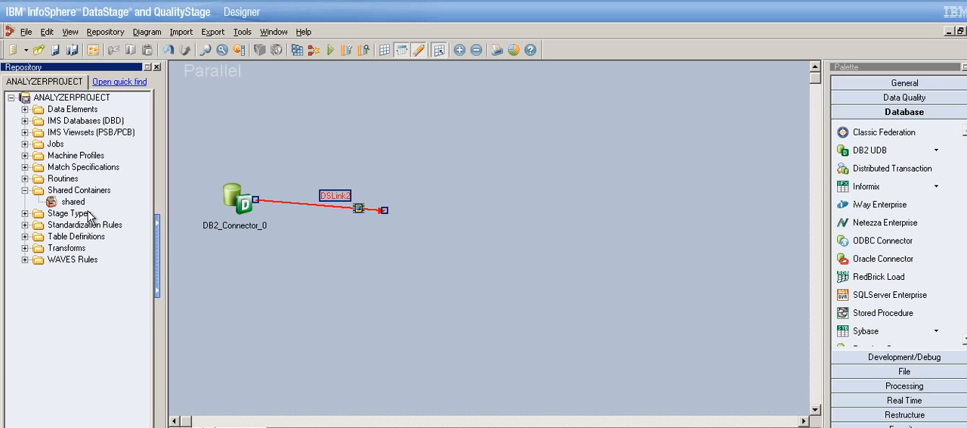
left_click_drag(99, 205, 391, 210)
left_click(508, 262)
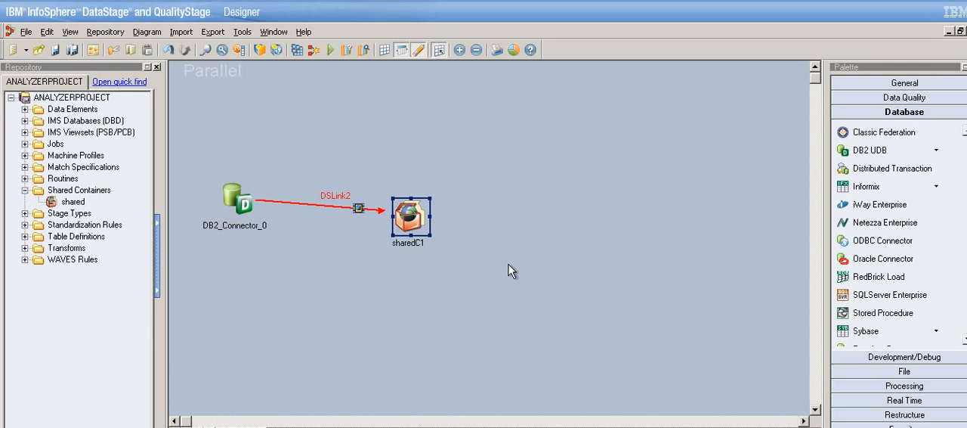
mouse_move(418, 226)
left_mouse_down()
mouse_move(406, 221)
mouse_move(536, 196)
mouse_move(575, 225)
left_mouse_up()
left_click(943, 371)
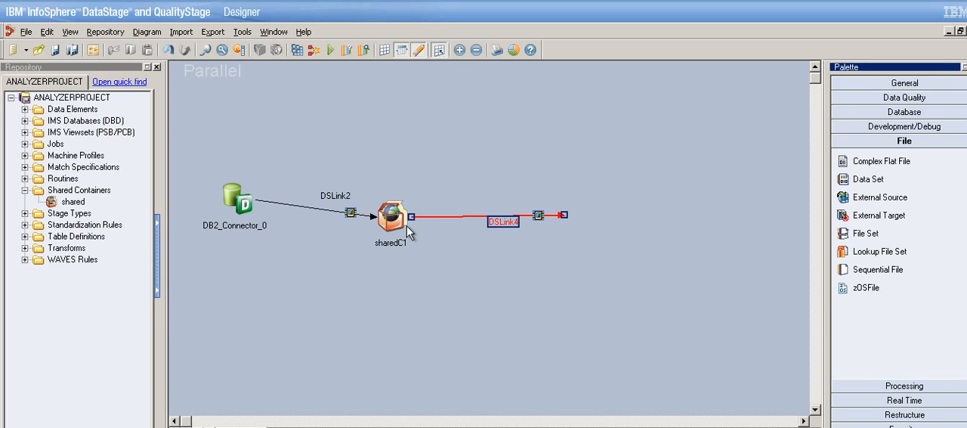
Try two additional output links from sharedC1, and delete both DSLink6 and DSLink8.
left_click_drag(410, 227, 481, 164)
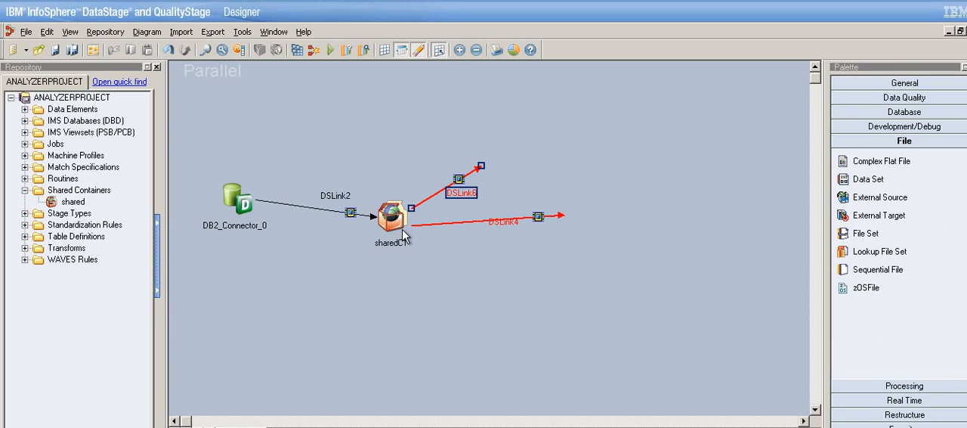
mouse_move(408, 237)
left_mouse_down()
mouse_move(447, 300)
mouse_move(438, 288)
left_mouse_up()
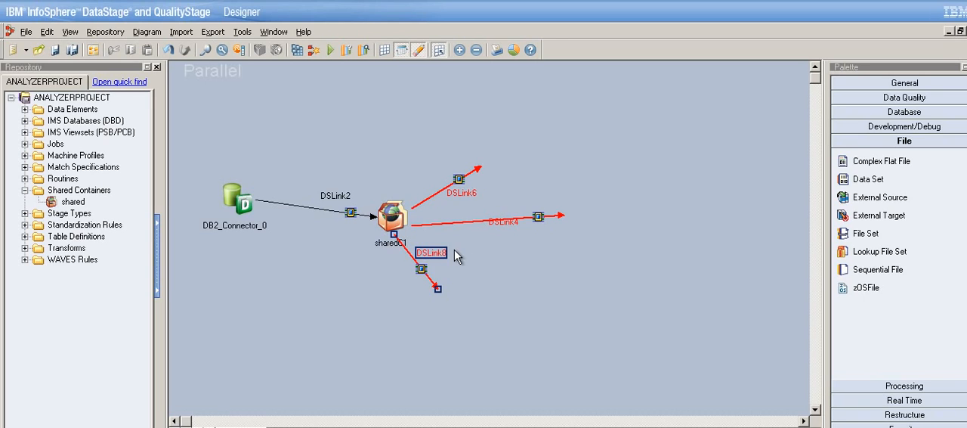
key("Delete")
key("Return")
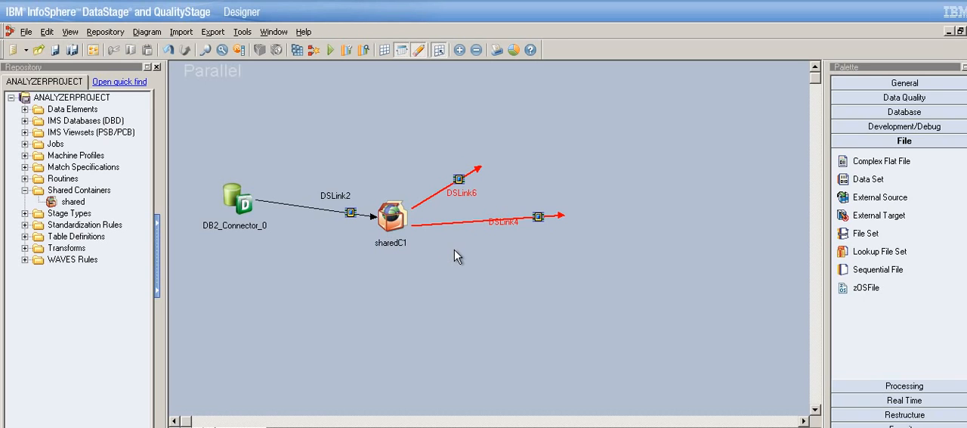
left_click(471, 189)
key("Delete")
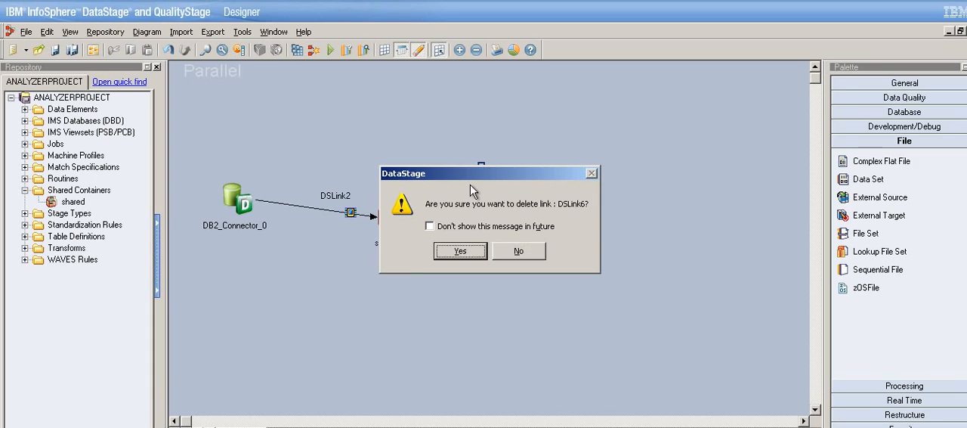
key("Return")
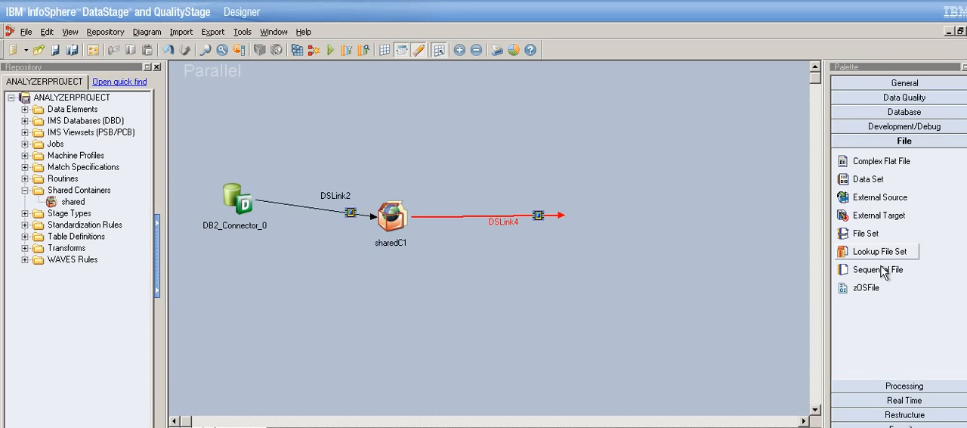
Attach a Data Set stage to the end of DSLink4 and examine the commands available for sharedC1.
left_click(873, 181)
left_click(560, 201)
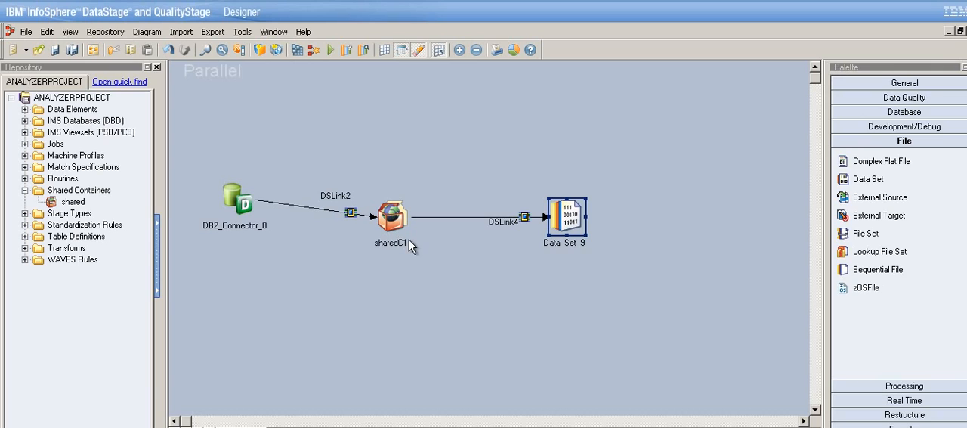
left_click(25, 189)
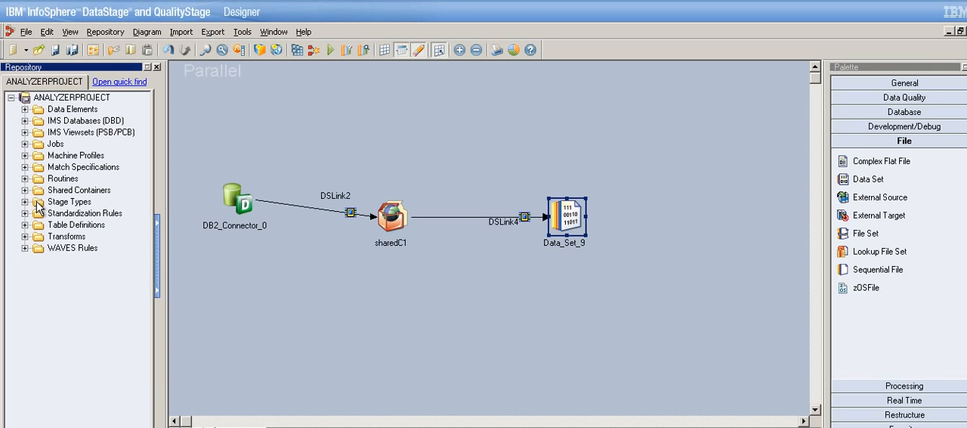
right_click(393, 217)
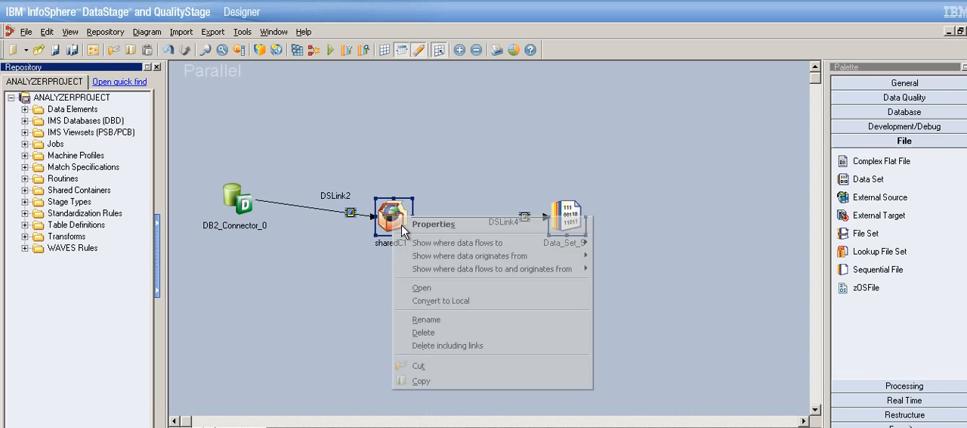
left_click(428, 292)
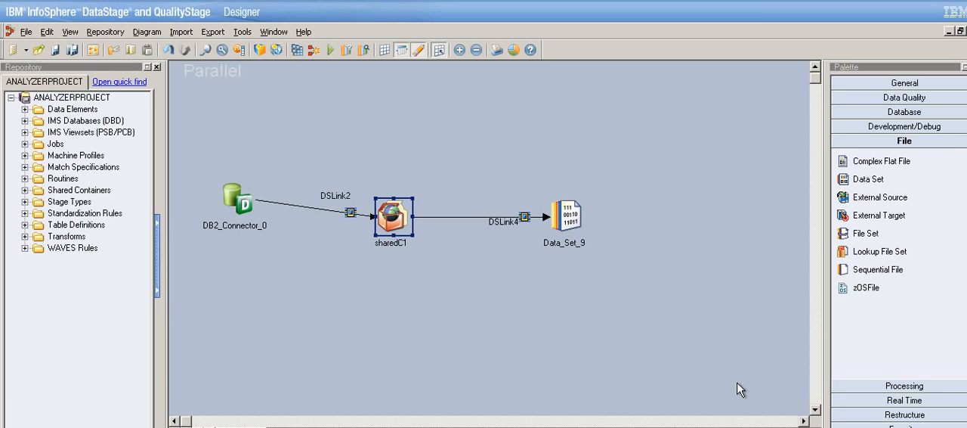
Review the stages available in the Processing, Database, Data Quality and Development/Debug categories.
left_click(906, 390)
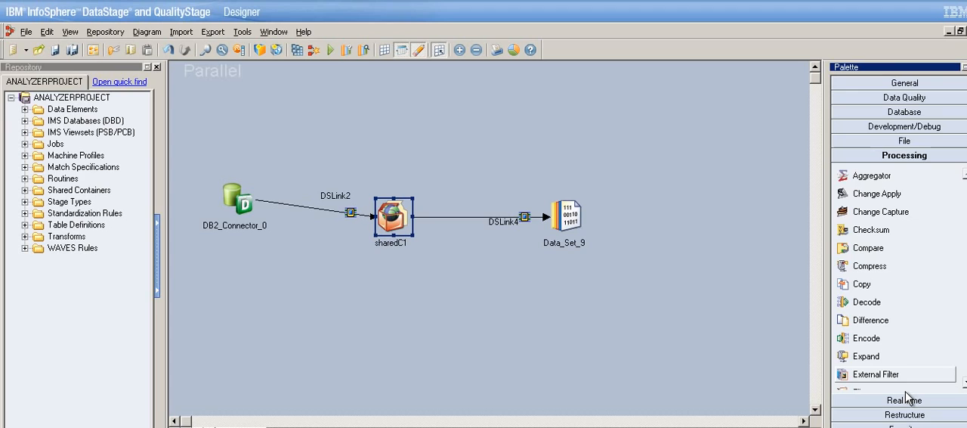
left_click(906, 113)
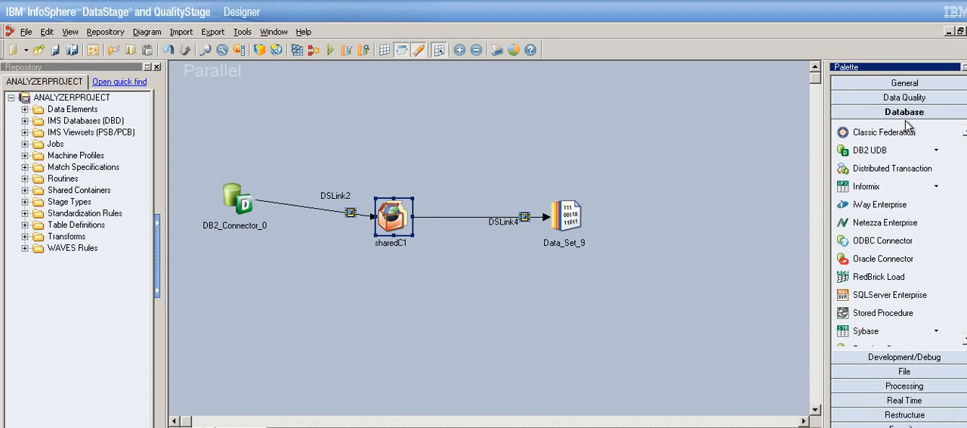
left_click(906, 102)
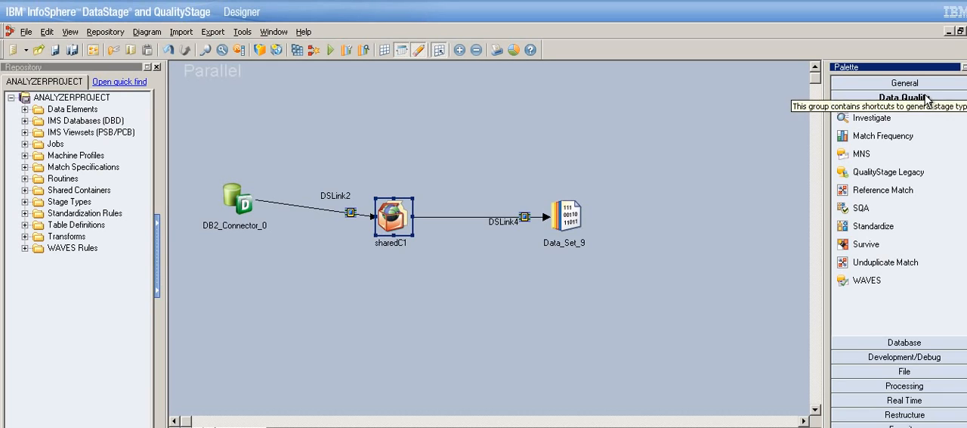
left_click(904, 347)
left_click(904, 359)
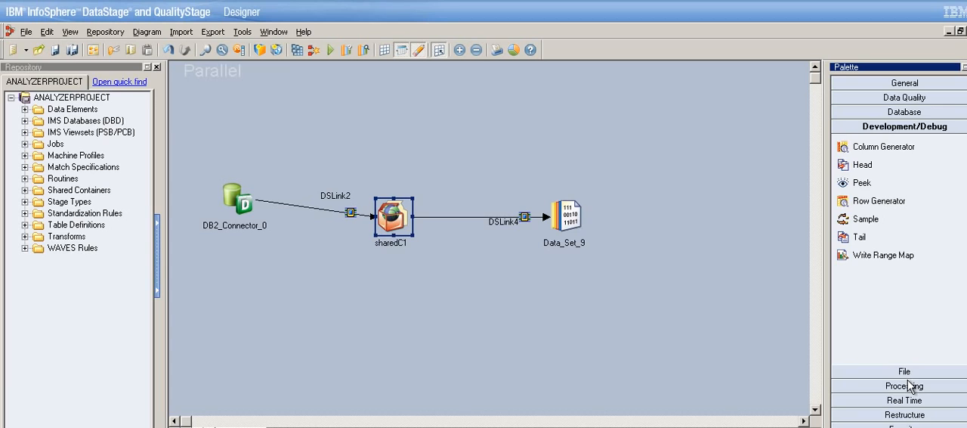
left_click(910, 386)
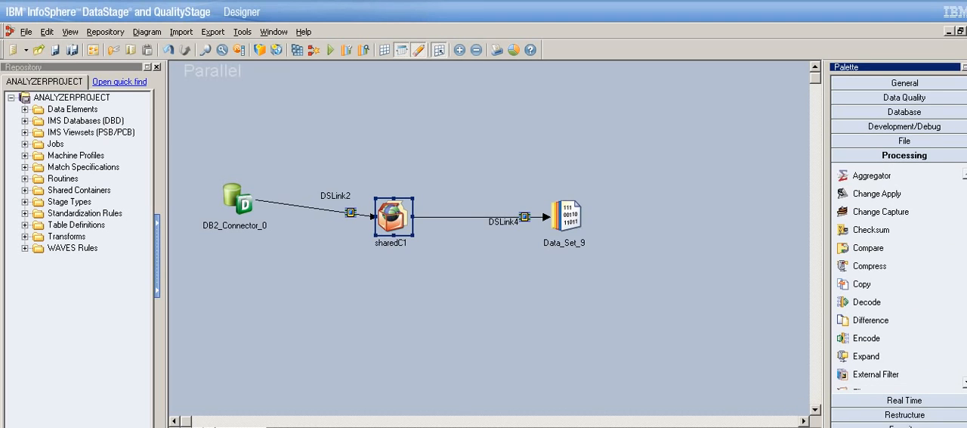
scroll(899, 280, "down", 3)
scroll(899, 280, "up", 3)
left_click(922, 130)
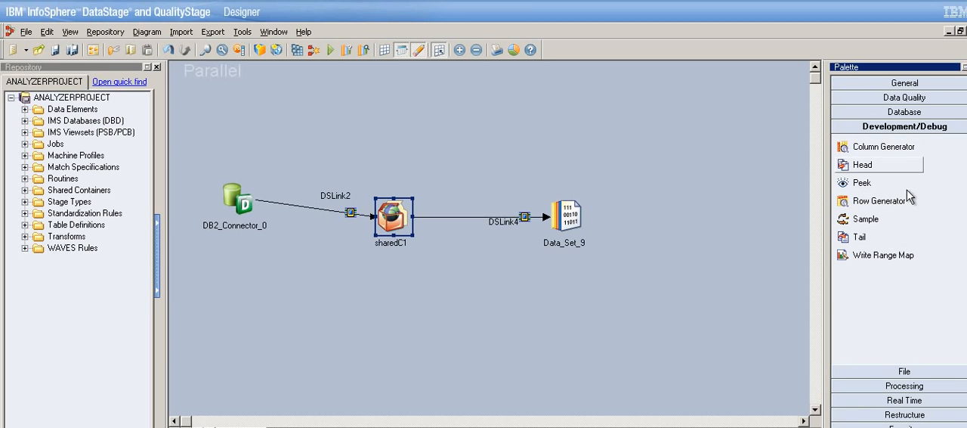
left_click(937, 387)
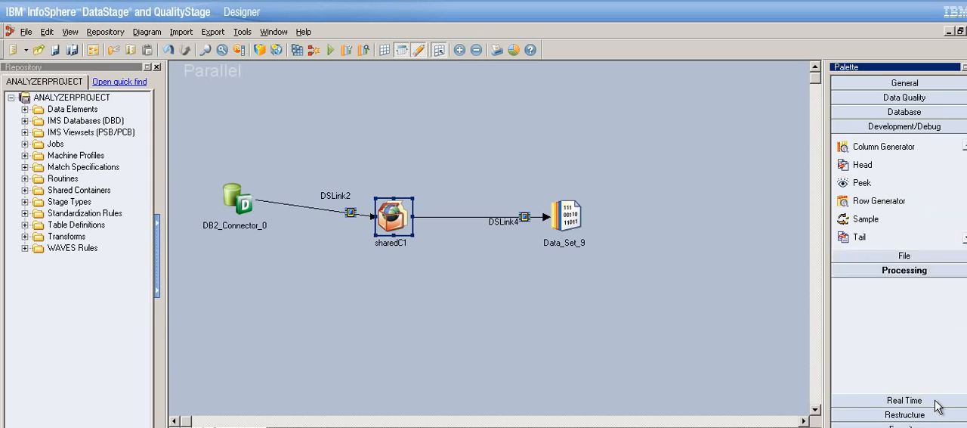